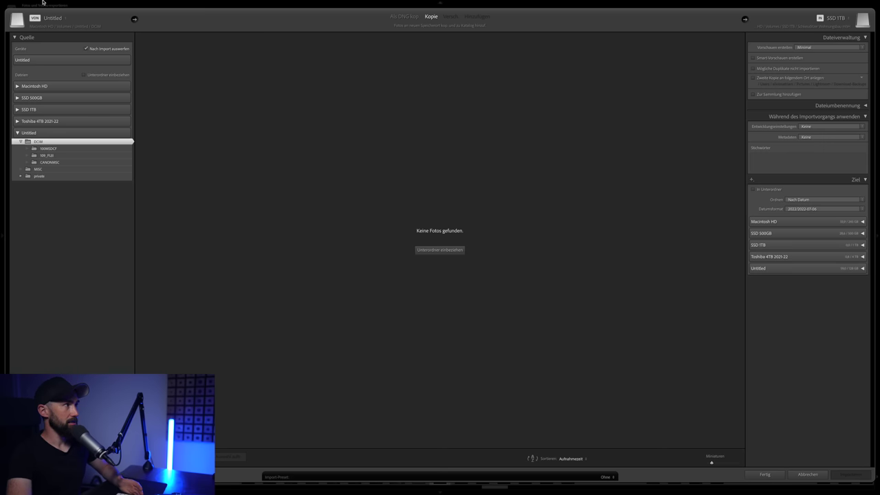
left_click(71, 3)
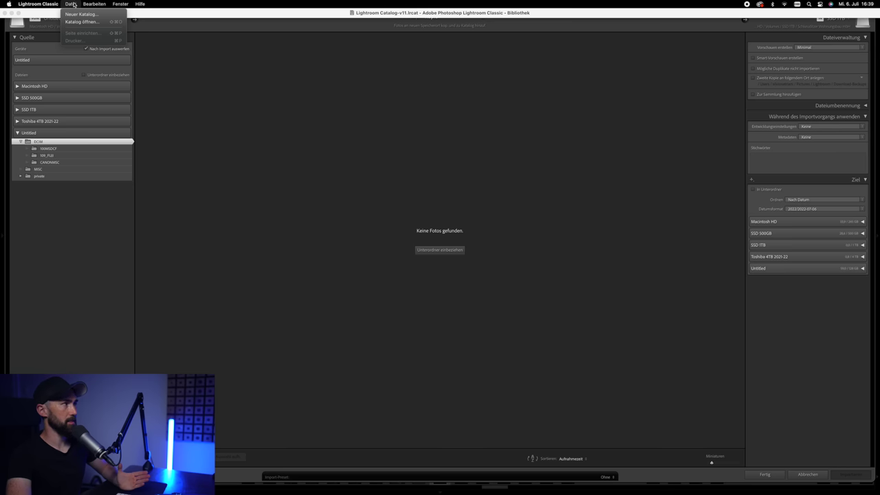
left_click(175, 92)
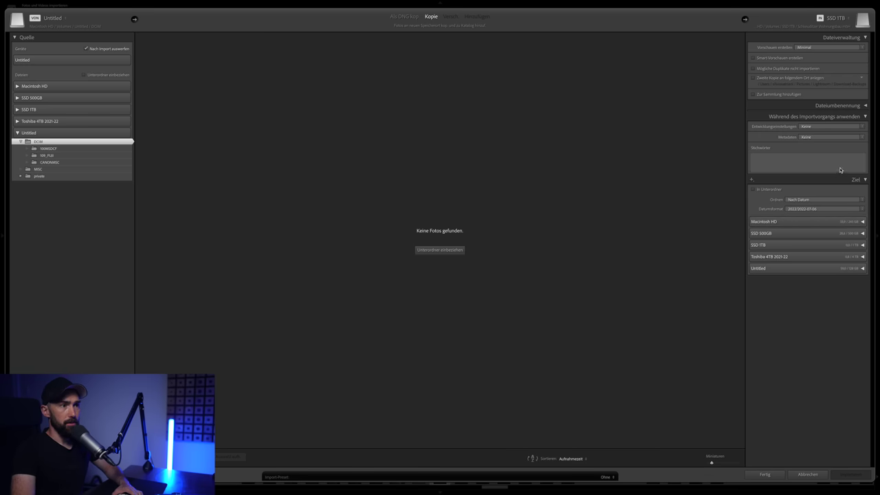
left_click(862, 127)
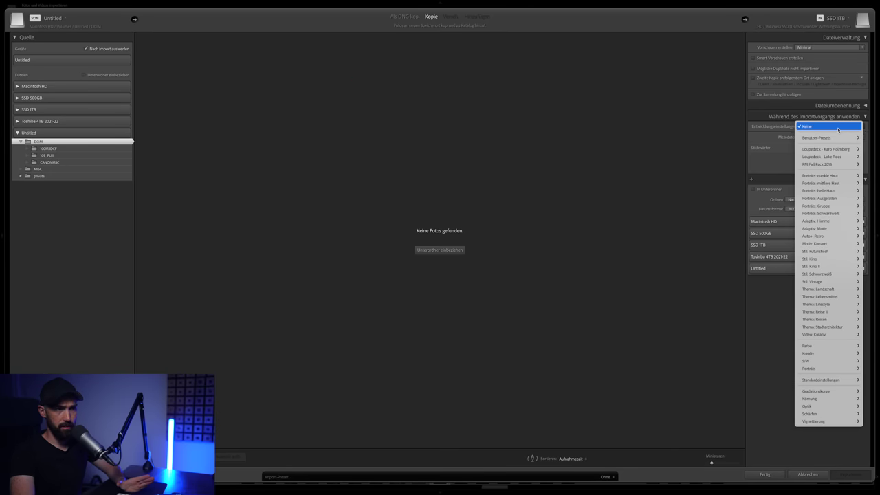
left_click(838, 127)
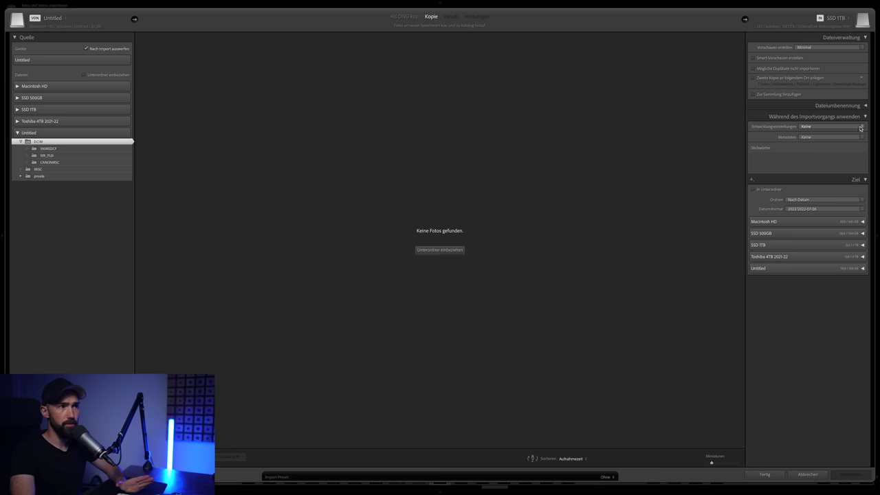
left_click(861, 128)
left_click(861, 127)
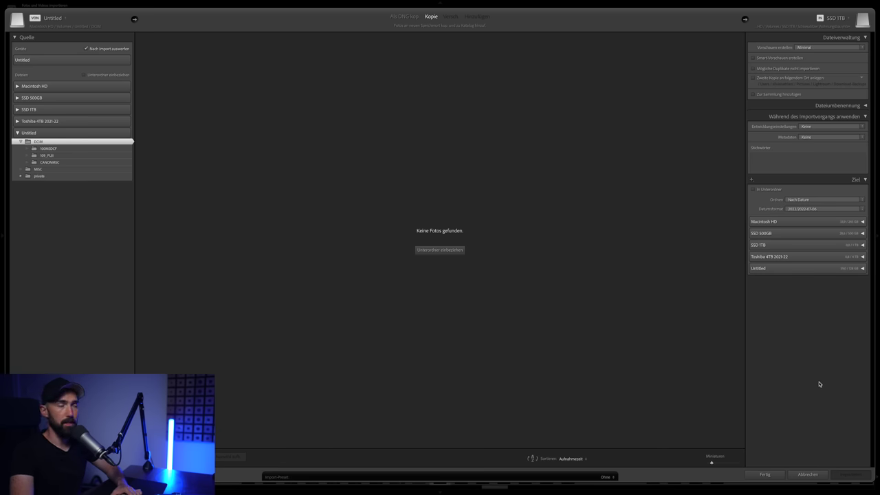
Step: Close the import dialog and scroll up through the imported lakeside photos in the grid
left_click(808, 475)
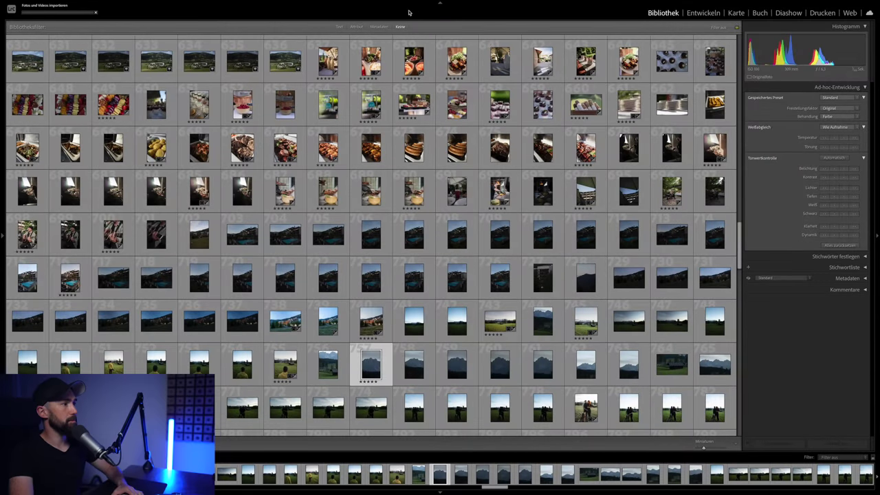
scroll(484, 207, "up", 4)
scroll(483, 207, "up", 4)
scroll(483, 207, "up", 4)
scroll(485, 206, "up", 4)
scroll(483, 205, "up", 4)
scroll(483, 205, "up", 4)
scroll(484, 206, "up", 4)
scroll(485, 205, "up", 4)
scroll(484, 207, "up", 3)
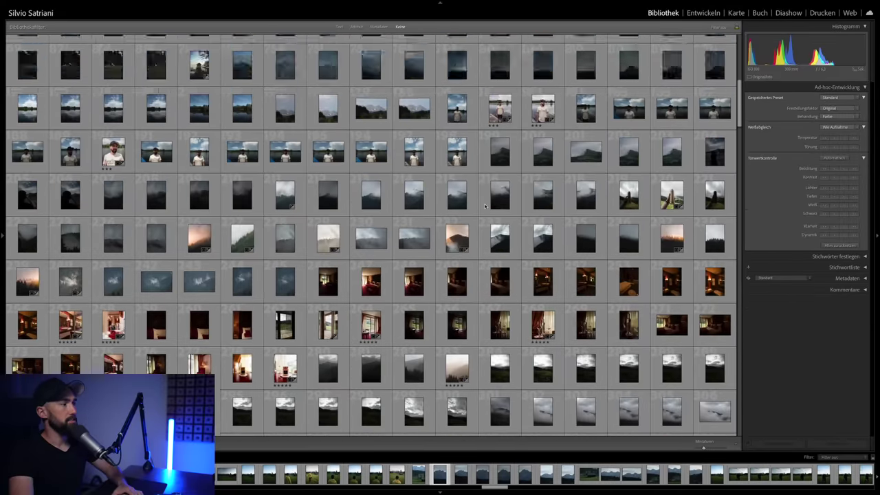
scroll(484, 207, "up", 3)
scroll(485, 206, "up", 2)
scroll(485, 205, "up", 1)
mouse_move(501, 171)
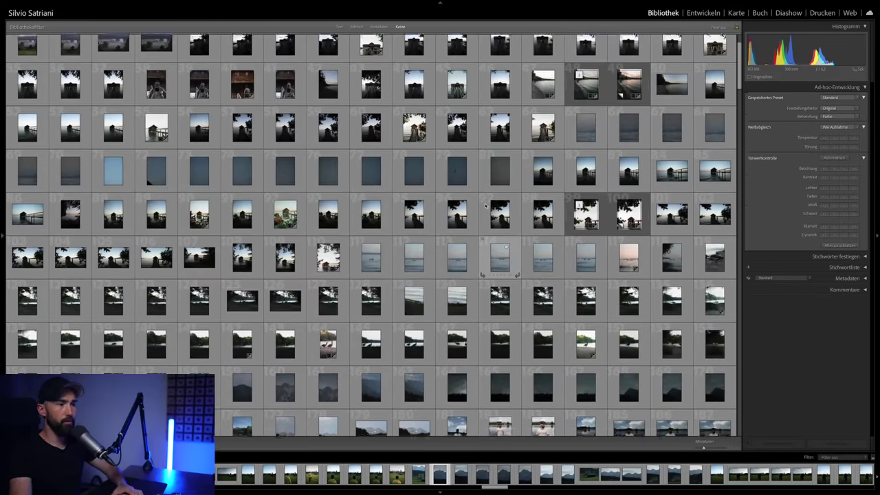
scroll(485, 205, "up", 2)
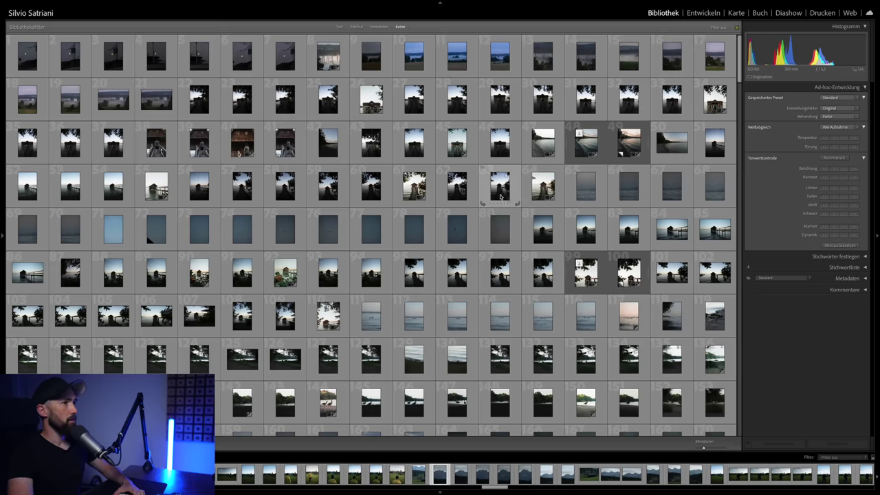
Step: Scroll down and back up through the Library grid of 160+ images
scroll(485, 186, "down", 10)
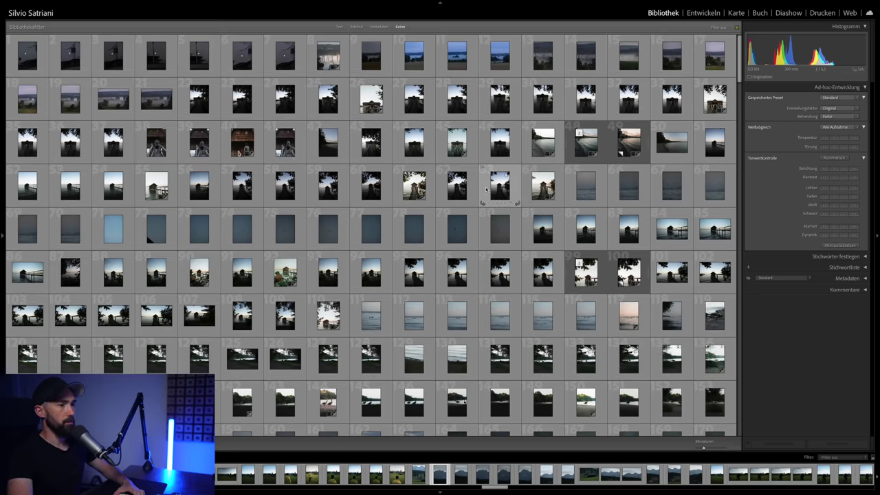
scroll(486, 187, "down", 10)
scroll(486, 188, "down", 10)
scroll(487, 189, "down", 10)
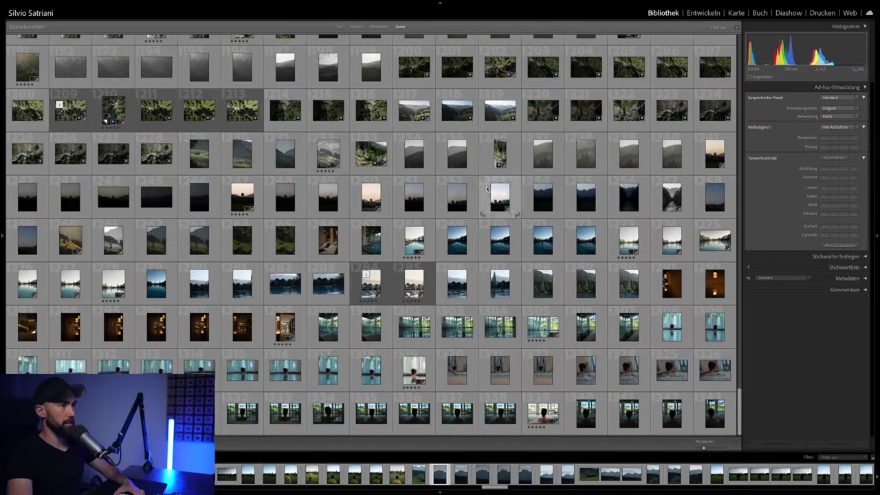
scroll(486, 189, "up", 4)
scroll(487, 189, "up", 4)
scroll(487, 189, "up", 4)
scroll(487, 188, "up", 4)
scroll(487, 188, "up", 4)
scroll(487, 188, "up", 4)
scroll(487, 188, "up", 4)
scroll(487, 188, "up", 4)
scroll(487, 188, "up", 5)
scroll(487, 188, "up", 5)
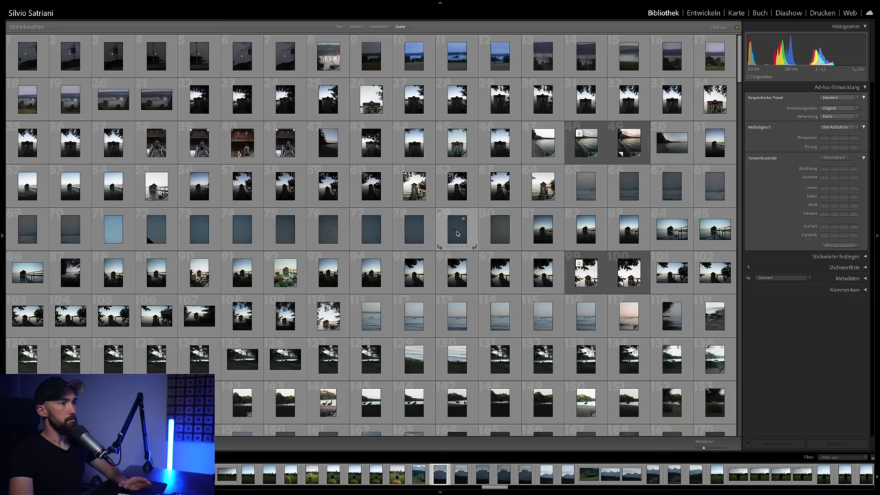
scroll(457, 237, "down", 1)
scroll(457, 239, "up", 1)
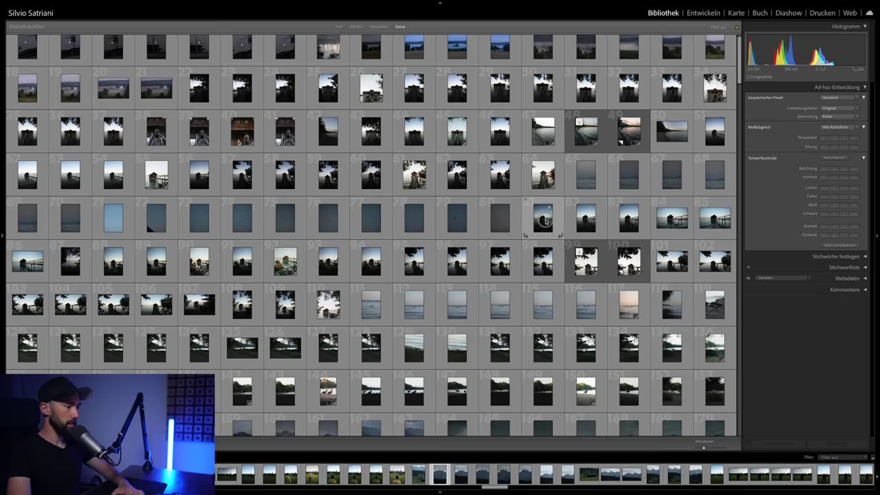
Step: Select boathouse photo 81, rate it five stars, then step down and clear its rating
left_click(546, 221)
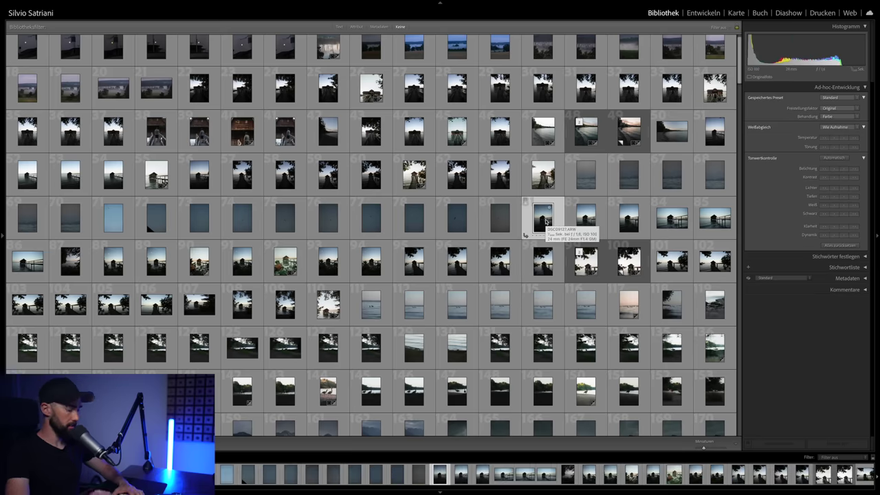
key("5")
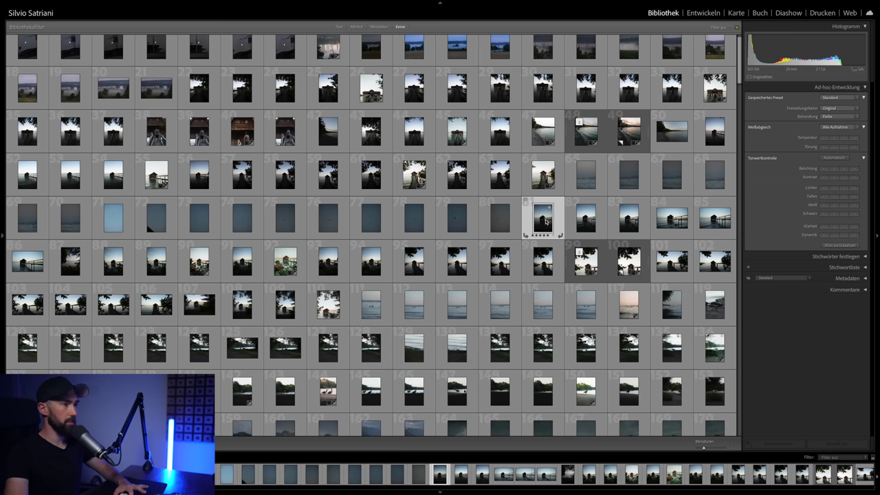
key("4")
key("3")
key("2")
key("1")
key("0")
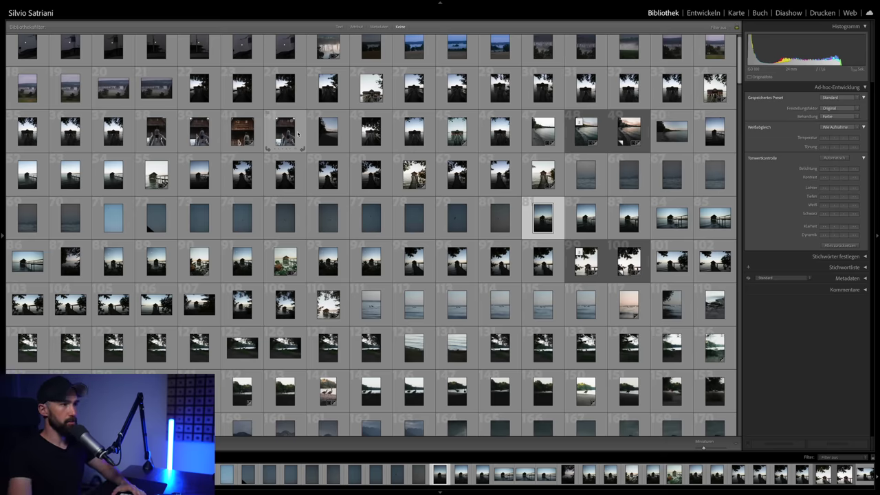
Step: Scroll down through the catalogue's several hundred photos
scroll(282, 138, "down", 5)
scroll(271, 163, "down", 5)
scroll(271, 163, "down", 5)
scroll(271, 163, "down", 5)
scroll(270, 163, "down", 5)
scroll(270, 165, "down", 5)
scroll(271, 167, "down", 5)
scroll(271, 167, "down", 5)
scroll(271, 167, "down", 5)
scroll(272, 167, "down", 5)
scroll(272, 167, "down", 4)
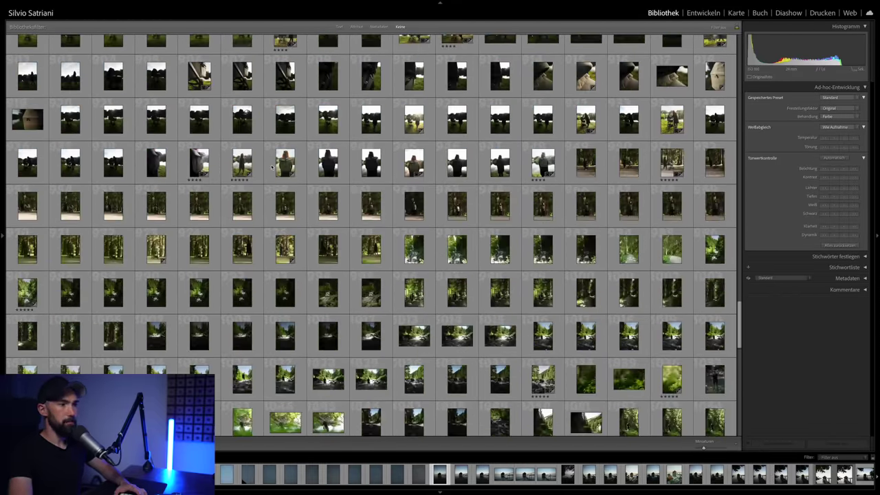
scroll(272, 167, "down", 3)
scroll(272, 167, "down", 2)
scroll(272, 167, "down", 2)
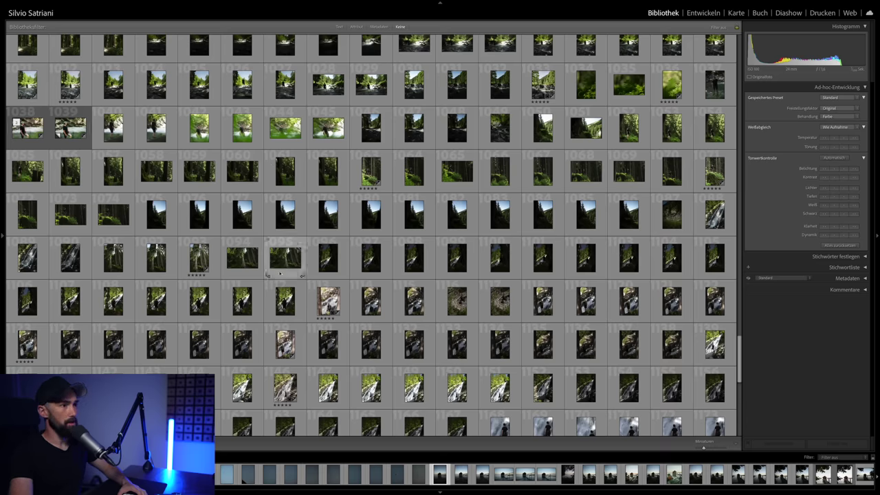
Step: Scroll back up the grid toward the boathouse photos
scroll(354, 269, "up", 5)
scroll(354, 270, "up", 5)
scroll(360, 232, "up", 5)
scroll(360, 232, "up", 5)
scroll(359, 231, "up", 5)
scroll(360, 232, "up", 5)
scroll(360, 232, "up", 5)
scroll(360, 232, "up", 5)
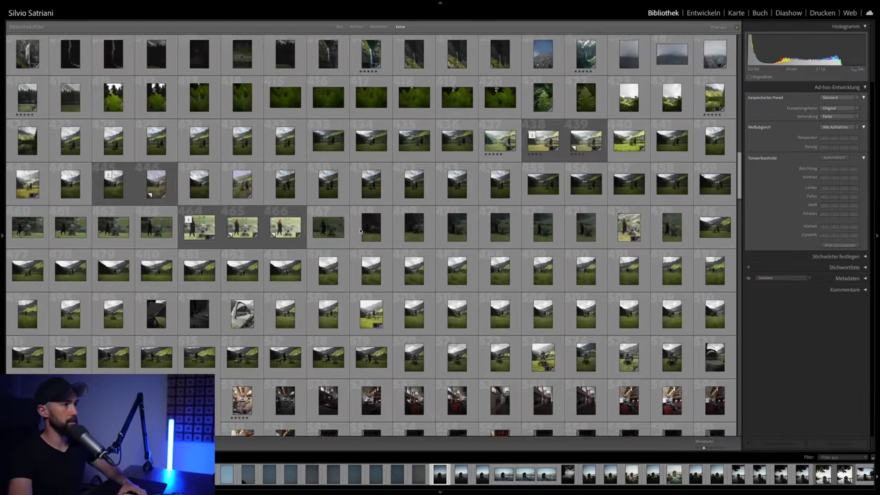
scroll(360, 231, "up", 5)
scroll(359, 232, "up", 5)
scroll(359, 232, "up", 5)
scroll(359, 232, "up", 2)
scroll(359, 232, "up", 2)
scroll(360, 232, "up", 2)
scroll(359, 232, "up", 1)
scroll(360, 232, "up", 1)
scroll(359, 232, "up", 2)
scroll(365, 235, "up", 1)
scroll(370, 238, "up", 1)
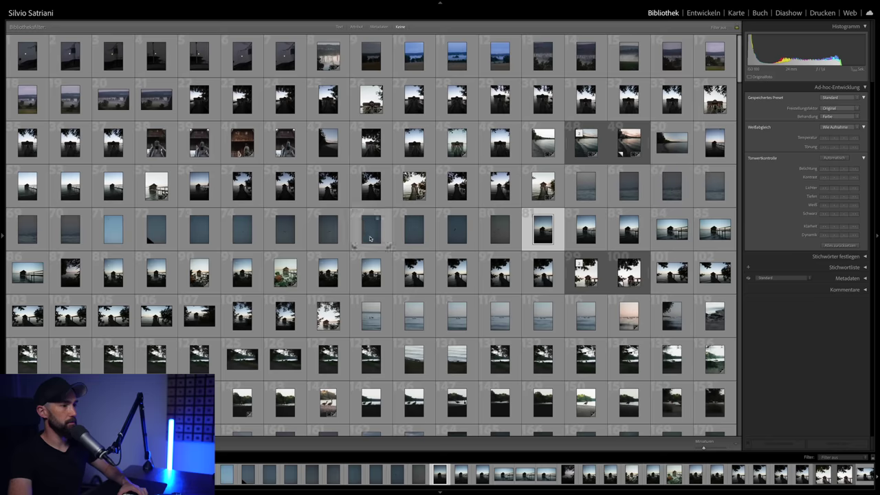
scroll(369, 238, "down", 4)
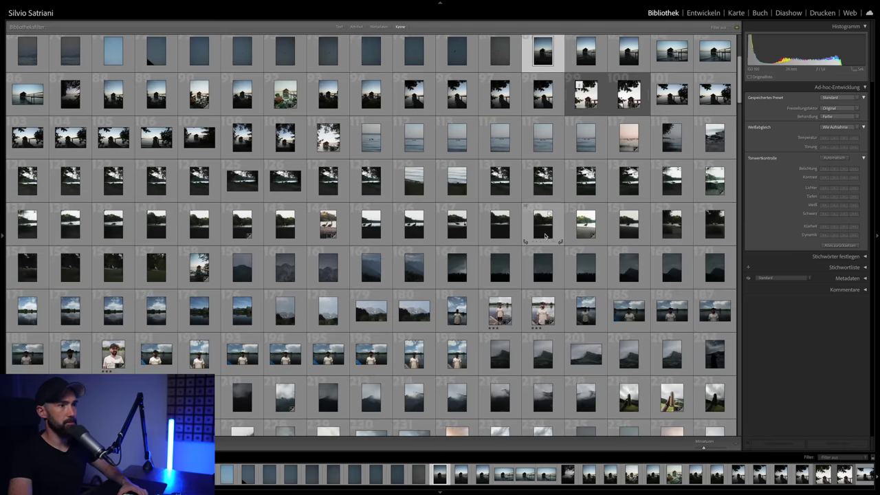
scroll(550, 236, "up", 1)
scroll(550, 236, "up", 1)
scroll(550, 235, "up", 1)
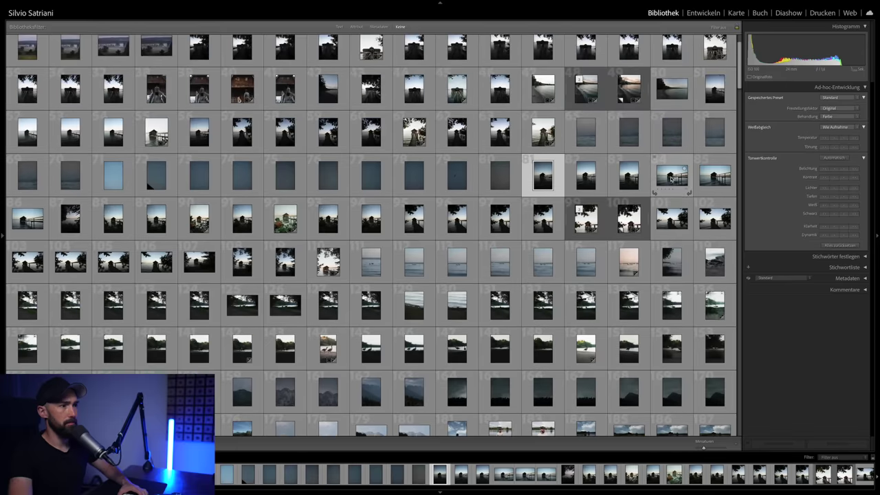
Step: Open the boathouse photo in Develop with Shadows +61, Highlights −19 and Temperature 8,301
double_click(630, 178)
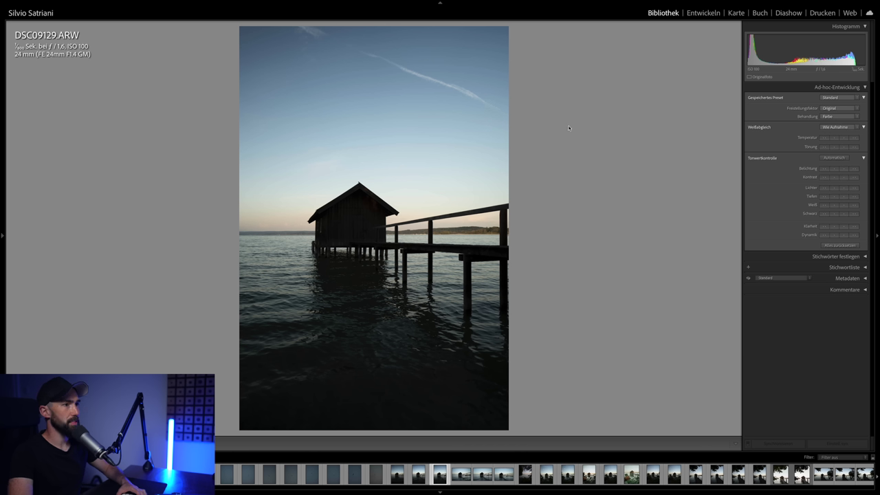
left_click(704, 14)
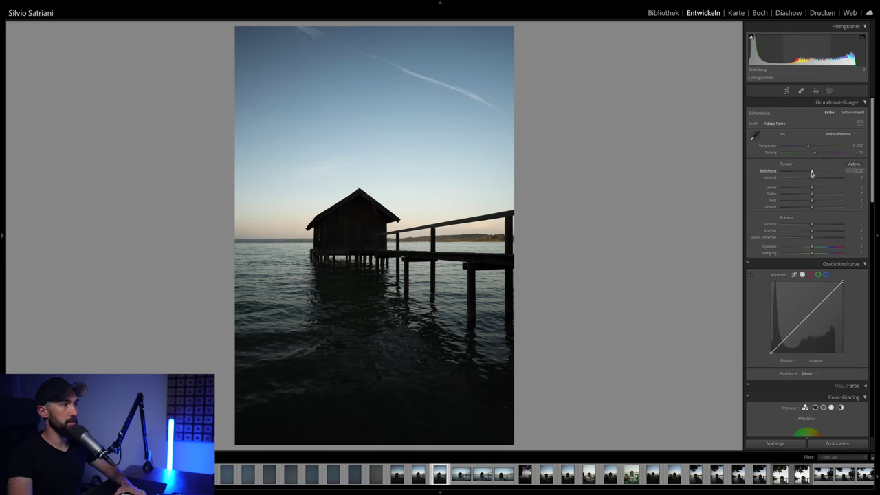
mouse_move(812, 194)
left_mouse_down()
mouse_move(839, 195)
mouse_move(793, 188)
mouse_move(806, 188)
left_mouse_up()
left_click_drag(809, 147, 815, 148)
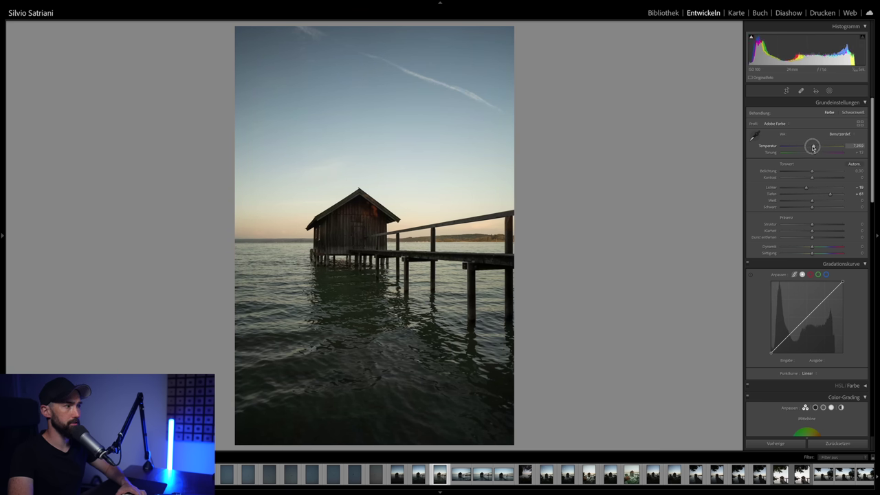
mouse_move(815, 147)
left_mouse_down()
mouse_move(784, 146)
mouse_move(841, 146)
mouse_move(788, 145)
mouse_move(835, 147)
mouse_move(819, 147)
left_mouse_up()
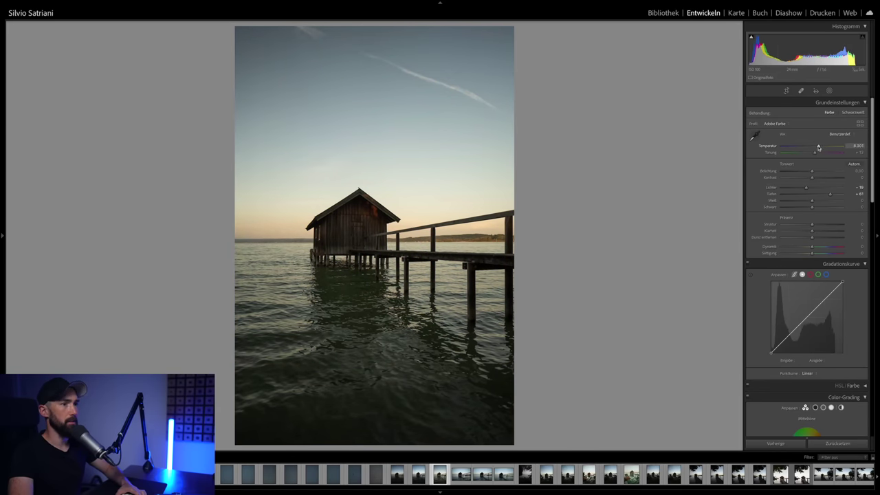
scroll(814, 195, "down", 1)
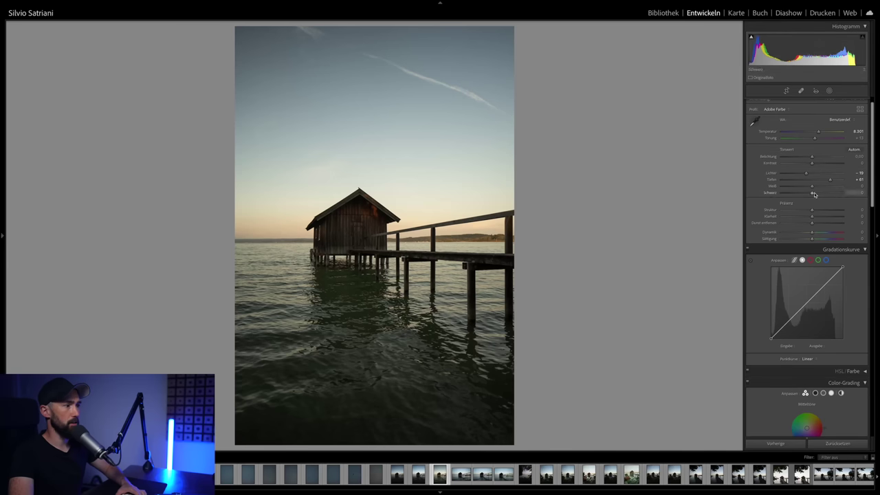
Step: Lift Blacks to +42, rough in Contrast, and set Highlights to −10
scroll(813, 194, "down", 1)
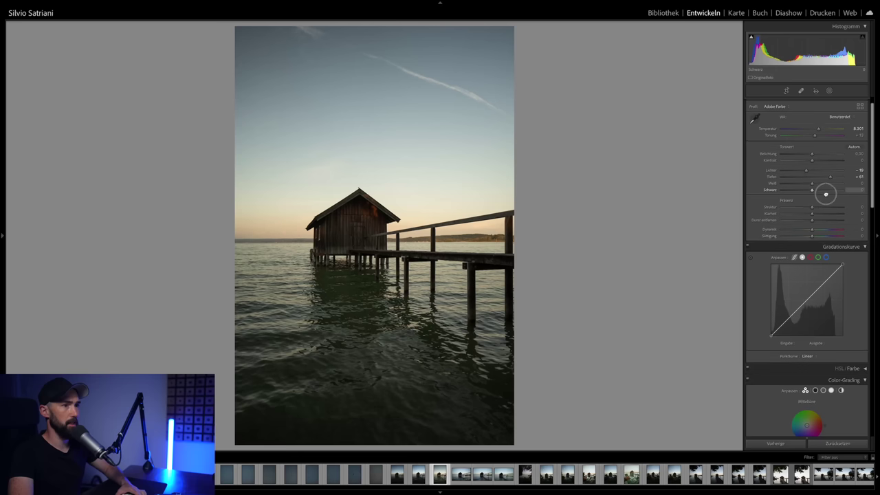
left_click_drag(812, 192, 825, 192)
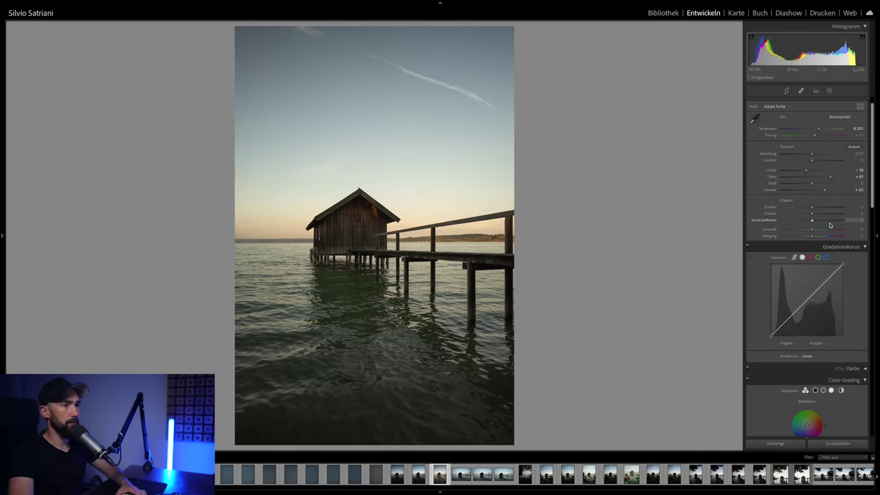
scroll(818, 196, "down", 3)
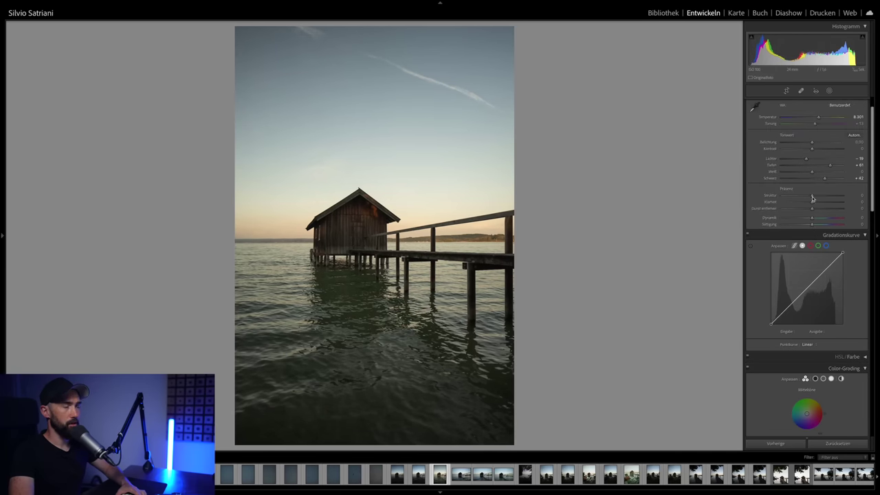
scroll(813, 201, "up", 2)
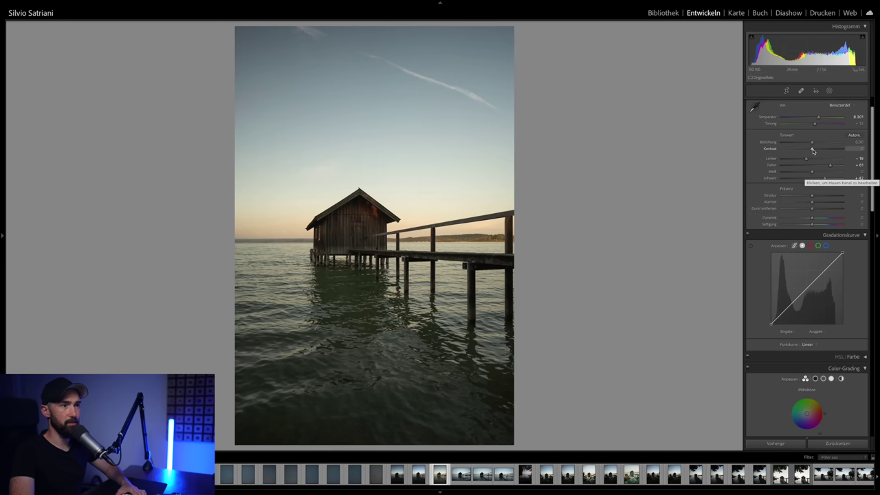
left_click_drag(812, 151, 828, 150)
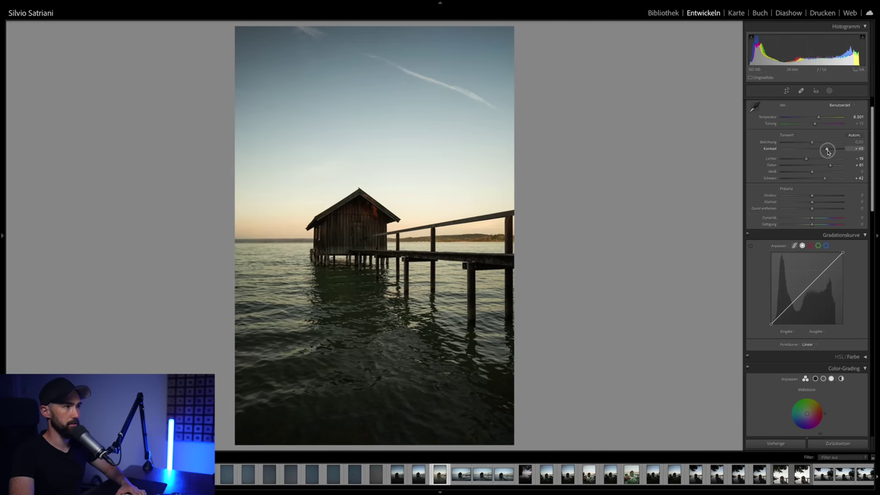
left_click_drag(828, 151, 817, 151)
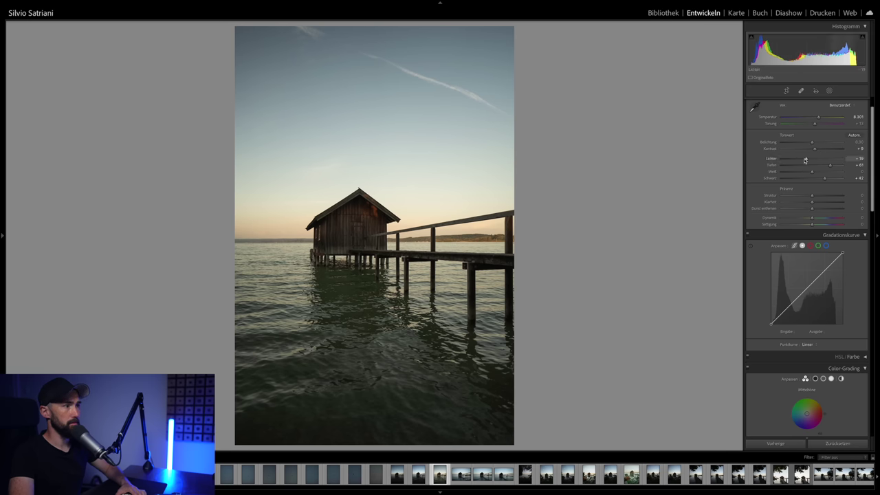
left_click_drag(806, 160, 808, 159)
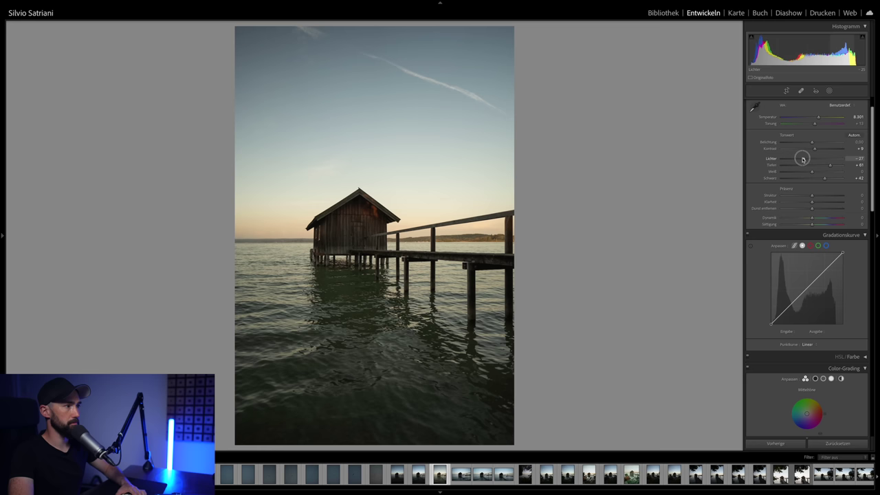
left_click_drag(808, 160, 810, 160)
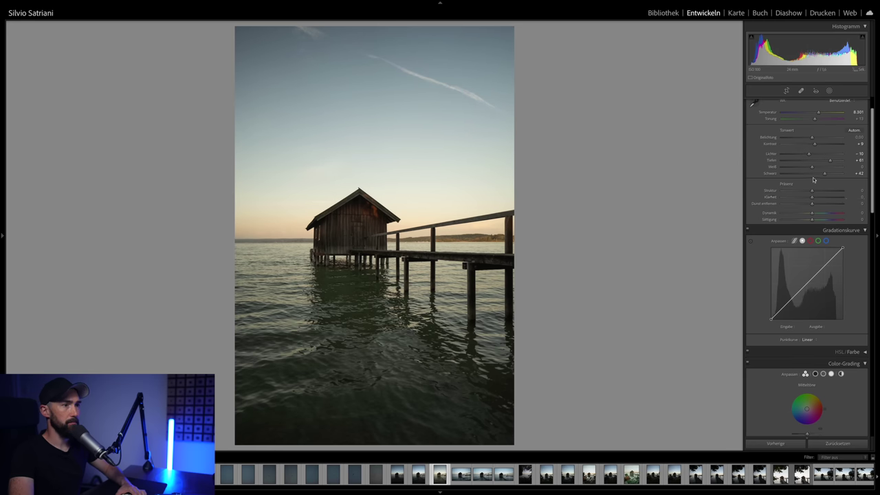
Step: Set Clarity to −7, Contrast to +17 and Saturation to −20
scroll(816, 184, "down", 1)
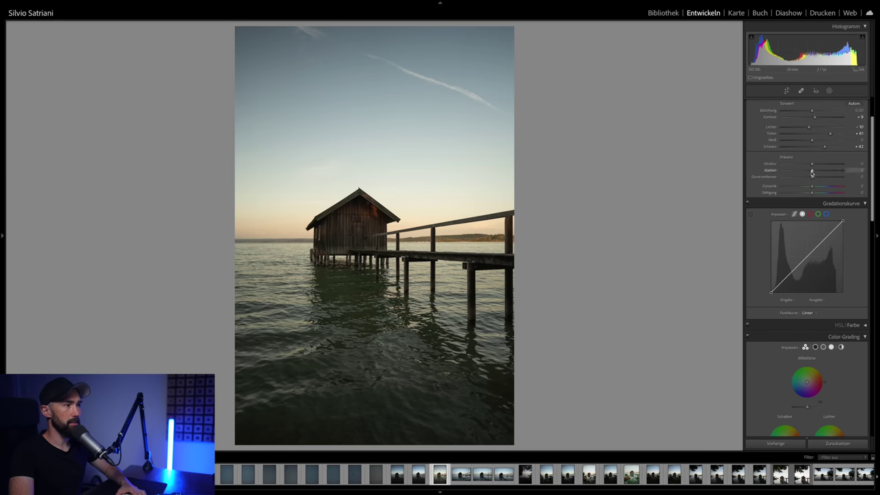
left_click_drag(812, 173, 827, 173)
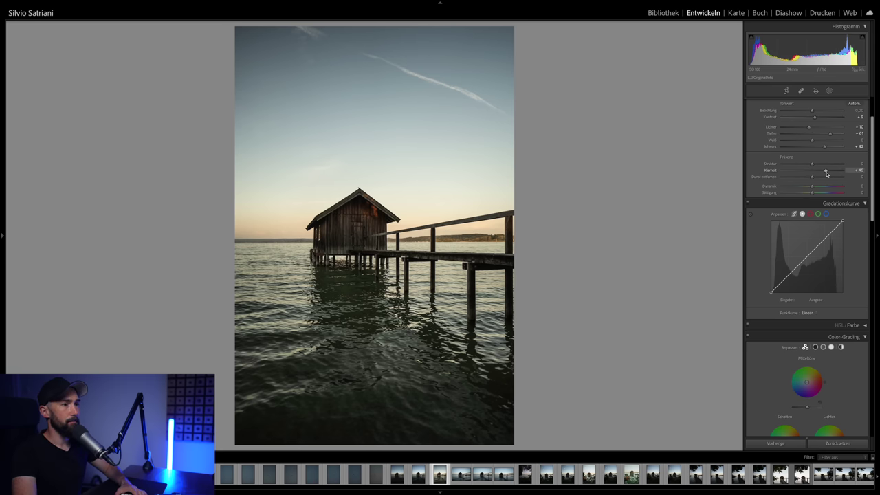
double_click(772, 171)
left_click_drag(813, 172, 809, 170)
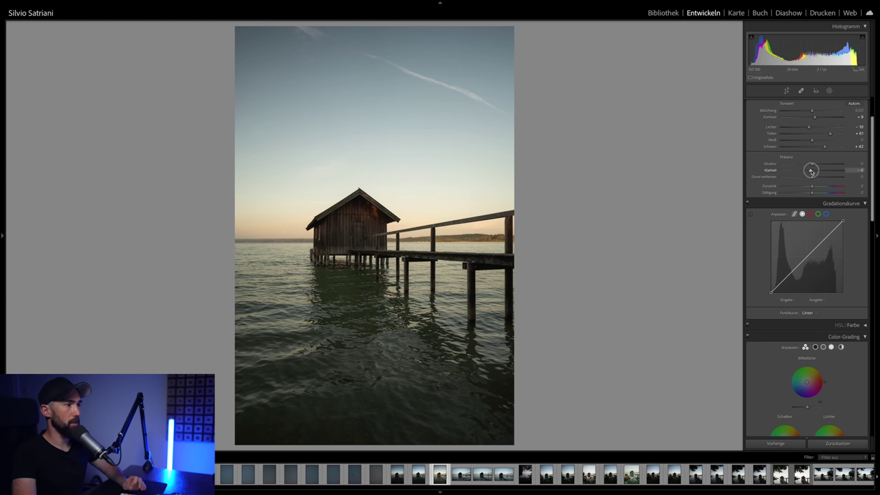
left_click_drag(809, 171, 812, 172)
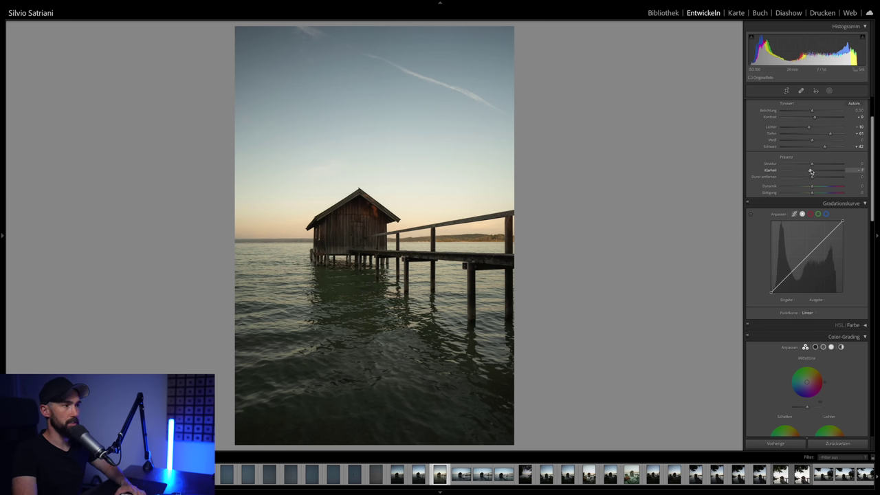
scroll(812, 165, "up", 2)
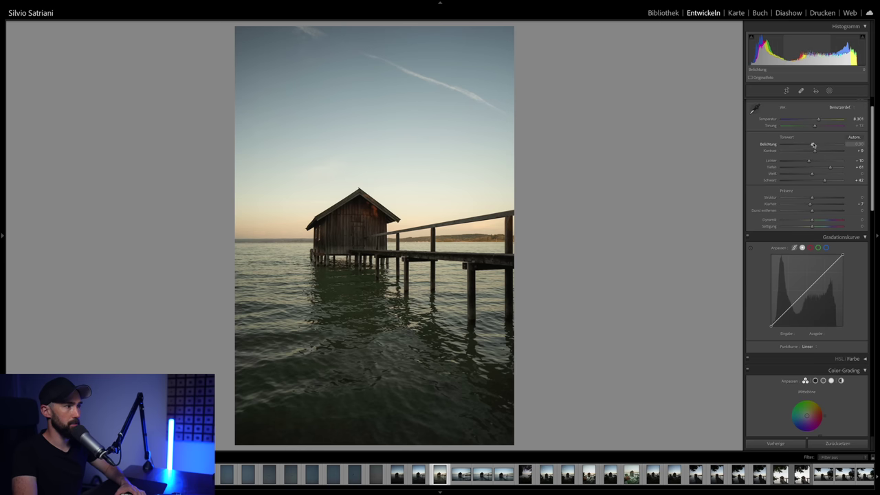
left_click_drag(816, 151, 818, 151)
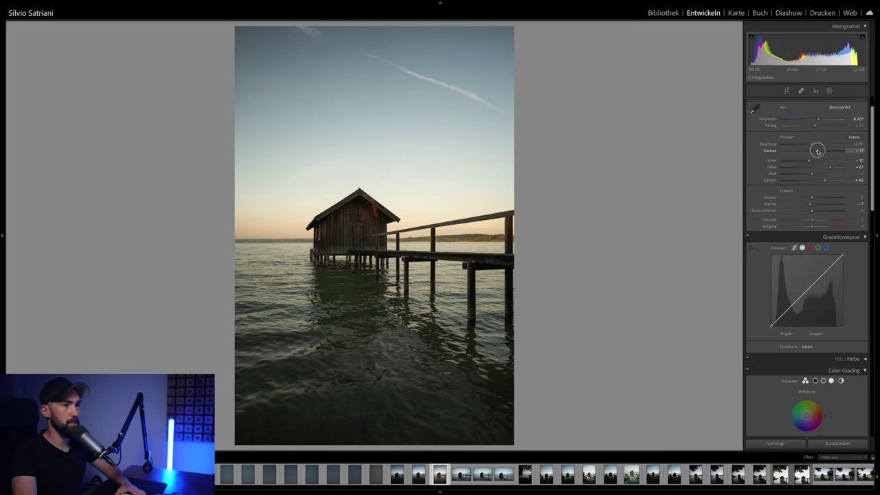
scroll(813, 169, "down", 5)
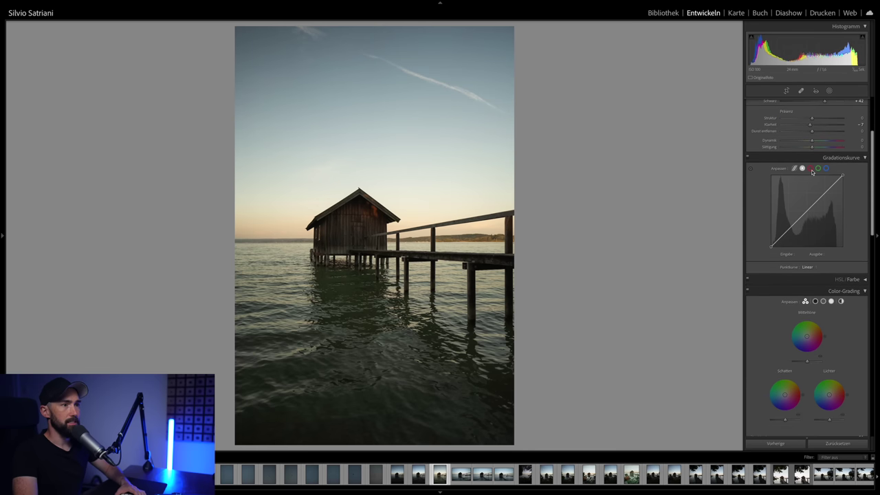
scroll(814, 174, "up", 1)
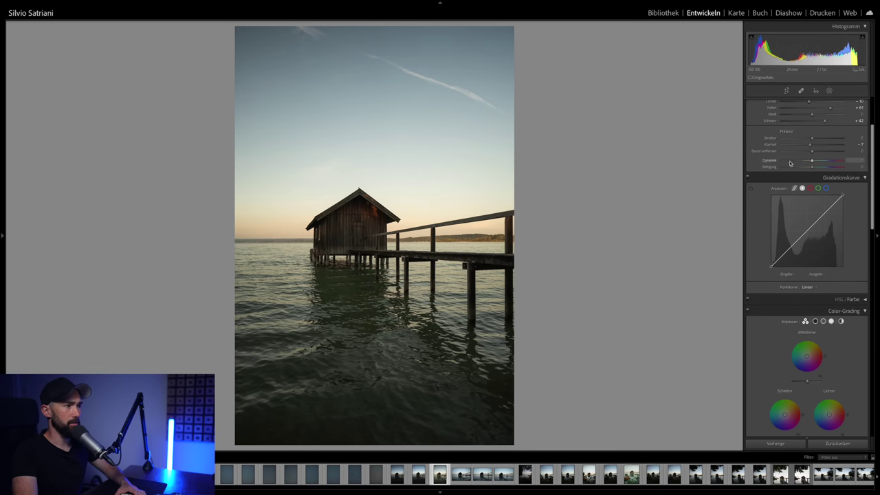
left_click_drag(812, 168, 808, 162)
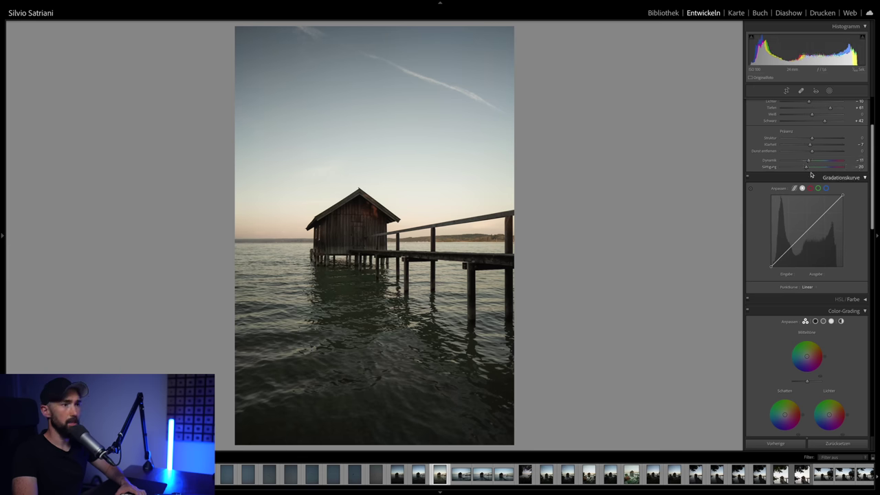
Step: Build an S-shaped tone curve with midtone and highlight points and the black point at output 16
scroll(816, 210, "down", 2)
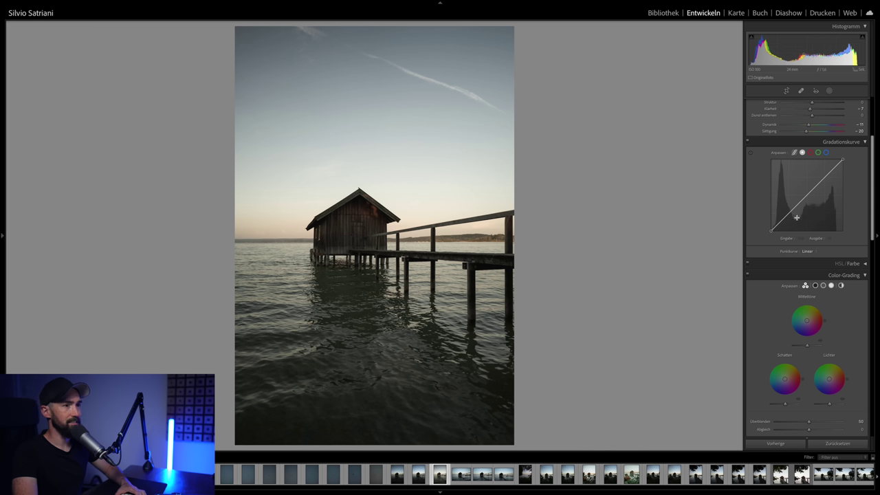
mouse_move(770, 231)
left_click_drag(771, 231, 782, 218)
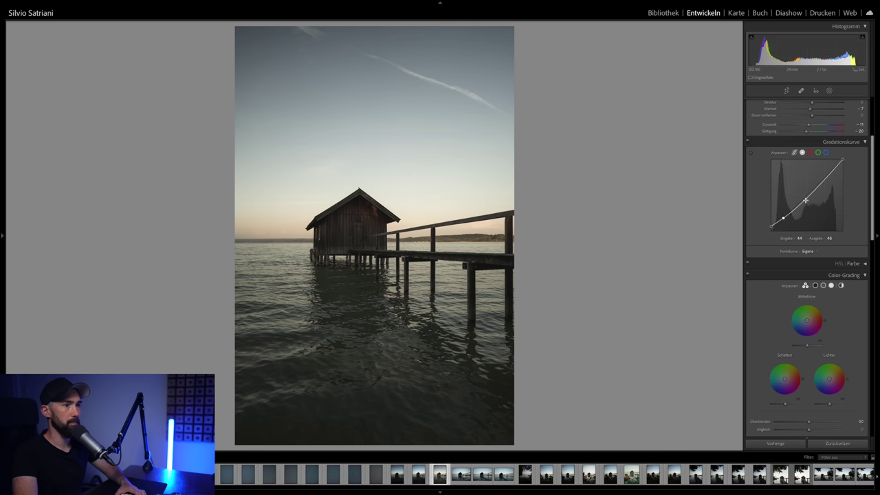
left_click(808, 197)
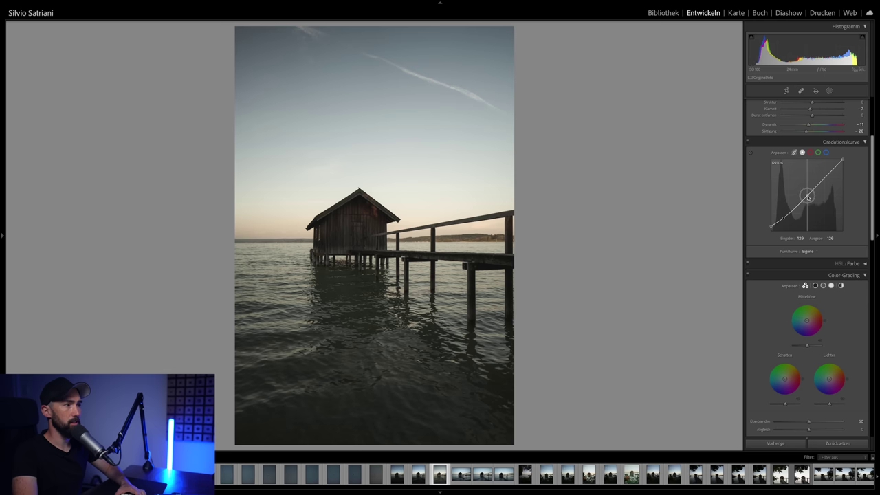
left_click_drag(825, 179, 847, 162)
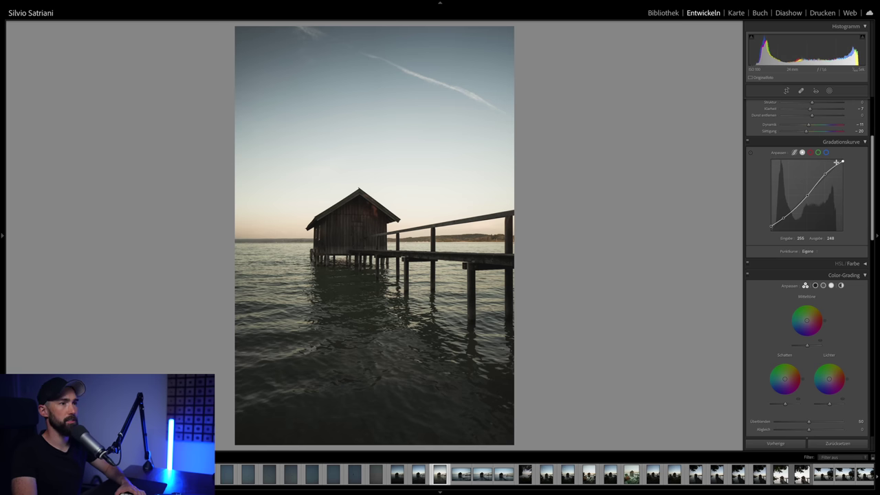
scroll(828, 175, "up", 1)
scroll(828, 177, "up", 2)
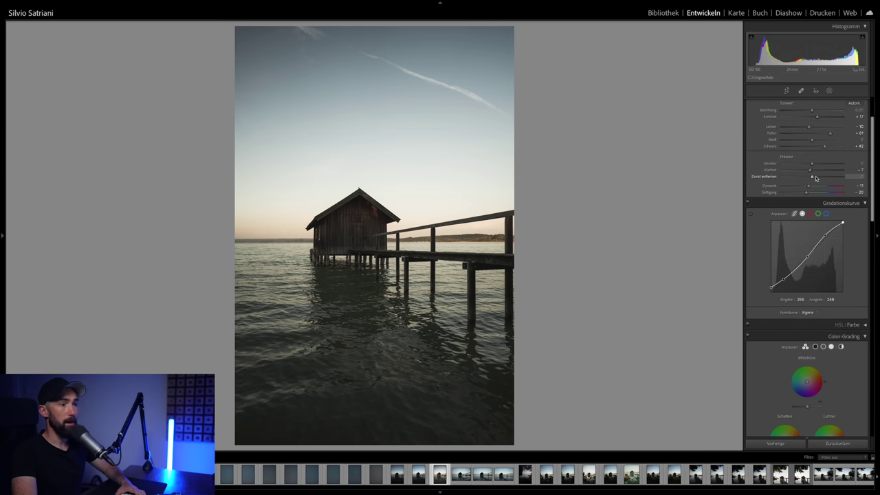
scroll(812, 184, "down", 3)
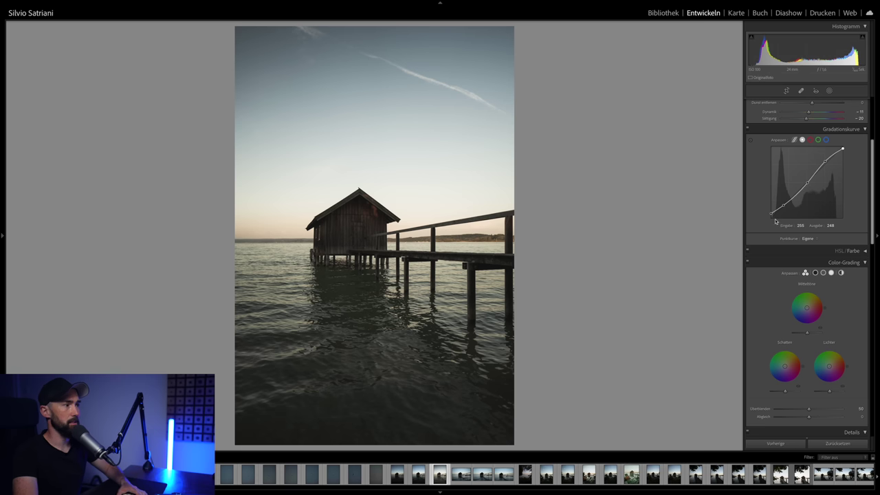
left_click_drag(772, 213, 769, 215)
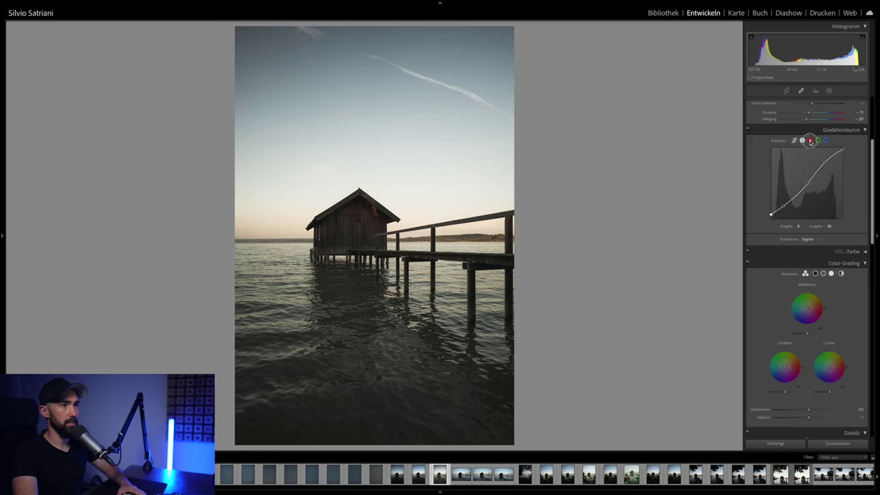
Step: Copy the RGB S-curve and paste it into the red, green and blue channel curves
left_click(810, 140)
left_click(826, 141)
scroll(814, 165, "down", 1)
right_click(817, 181)
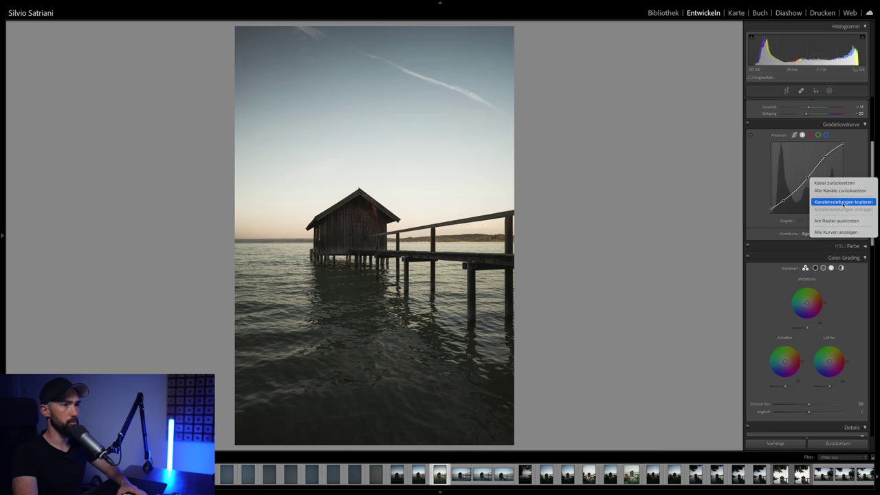
left_click(810, 135)
right_click(811, 177)
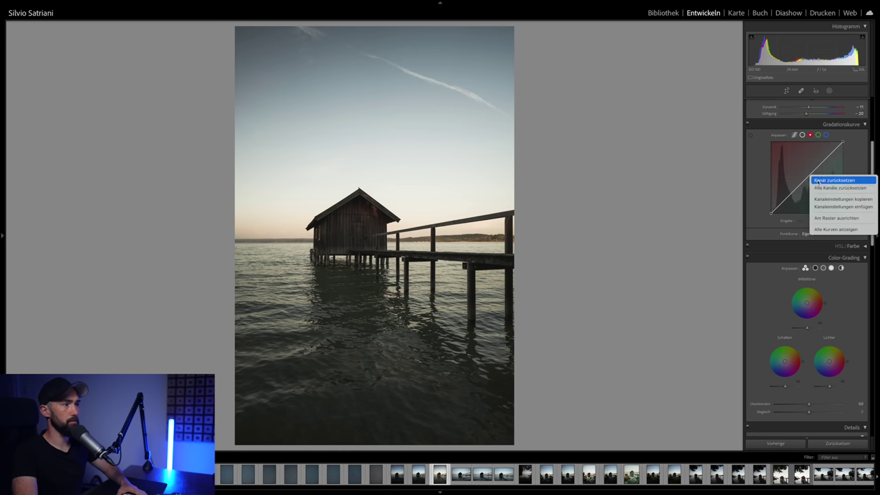
left_click(832, 207)
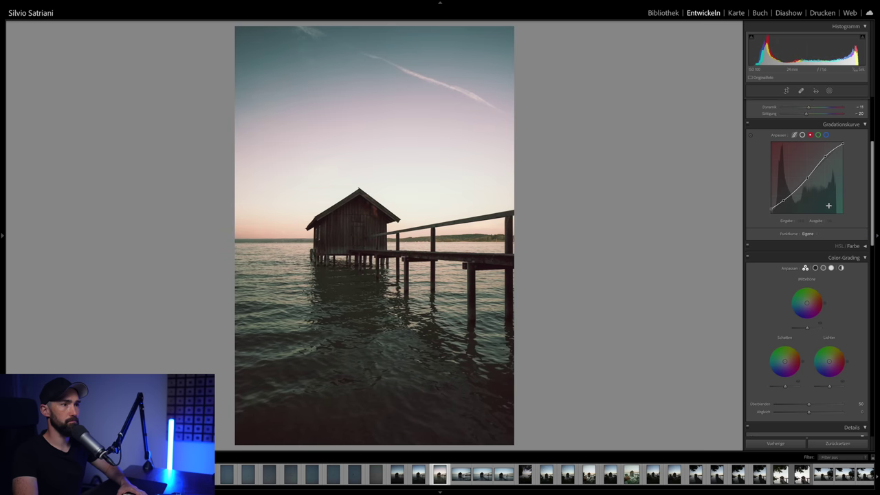
left_click(819, 136)
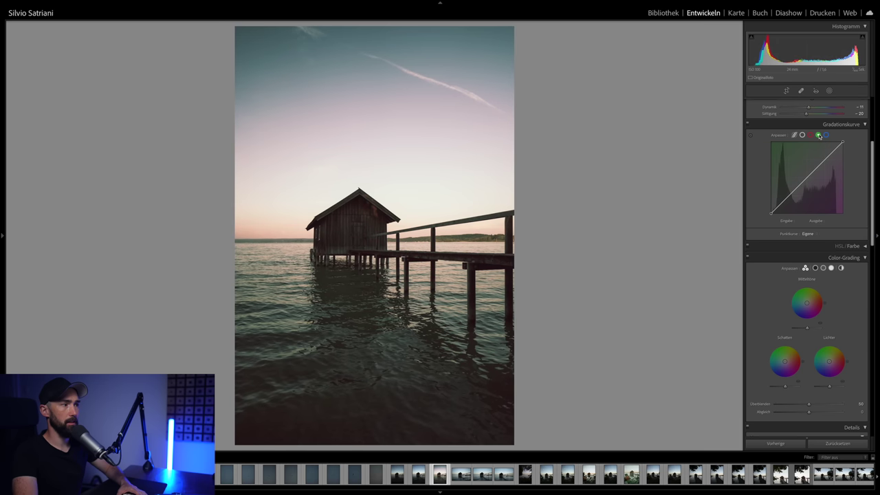
right_click(813, 184)
left_click(836, 215)
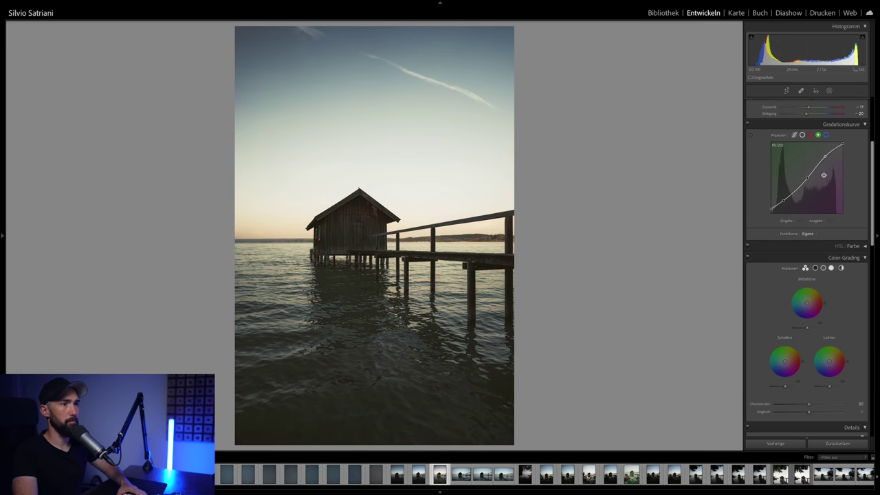
left_click(826, 135)
right_click(814, 181)
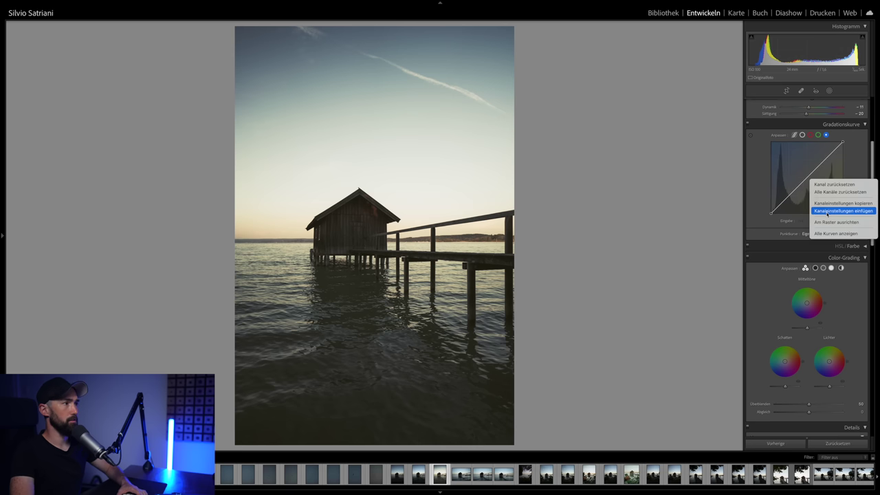
left_click(828, 210)
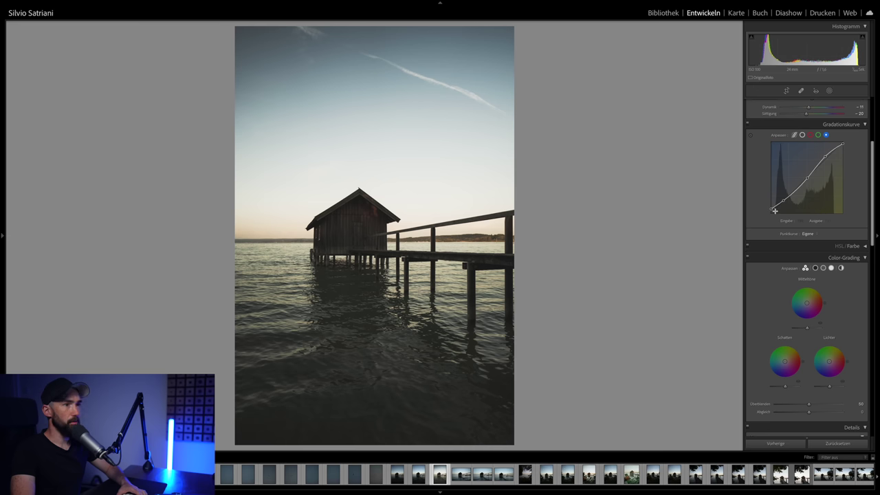
Step: Try lowering the red channel's black point, undo it, and return to the RGB curve
left_click(811, 135)
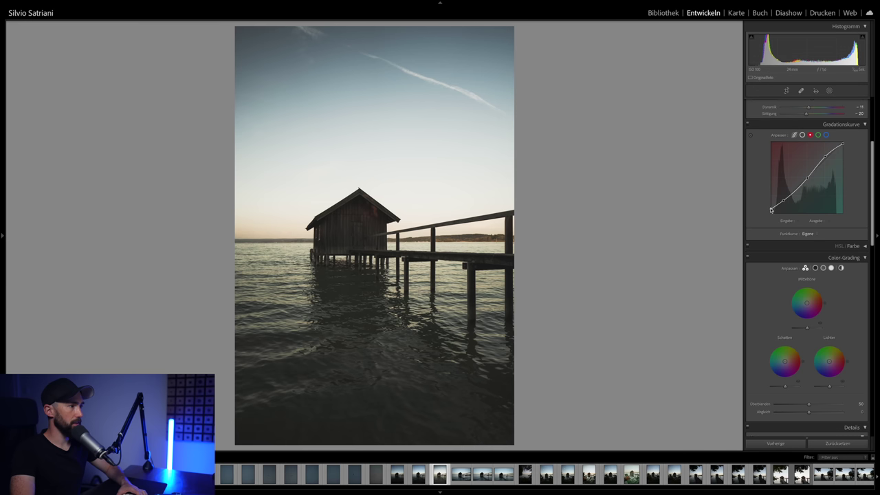
left_click_drag(770, 209, 770, 209)
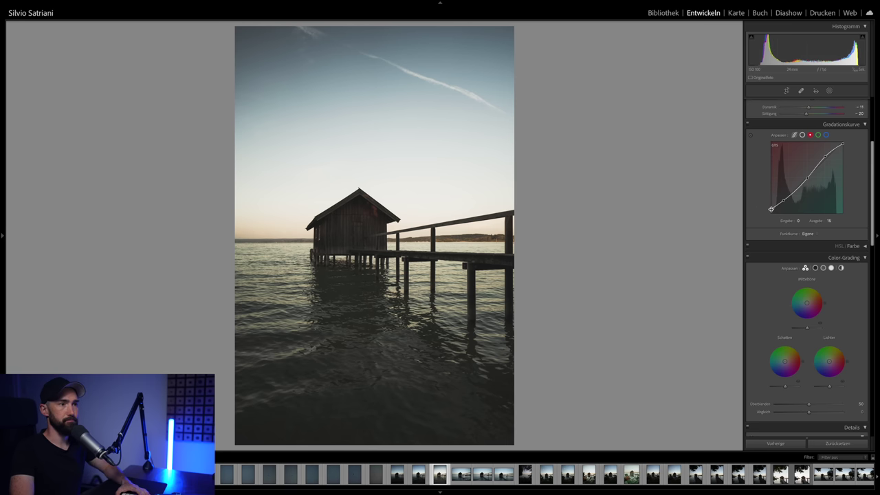
key("ctrl+z")
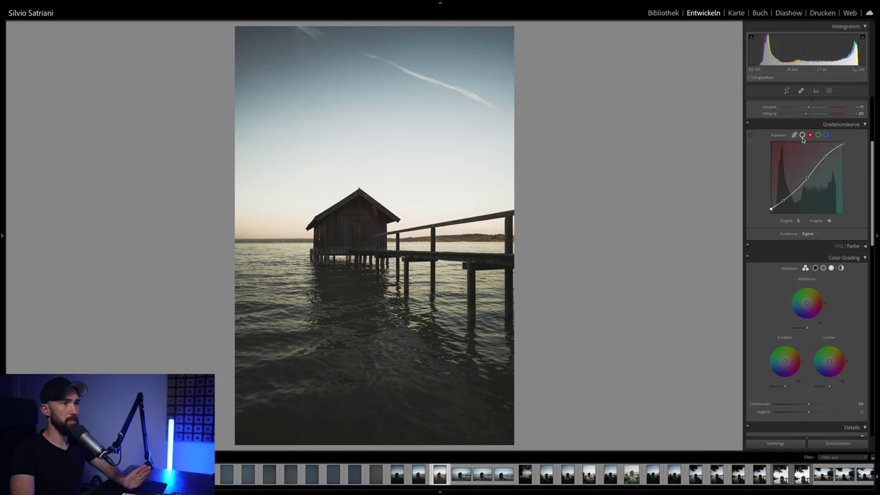
left_click(802, 135)
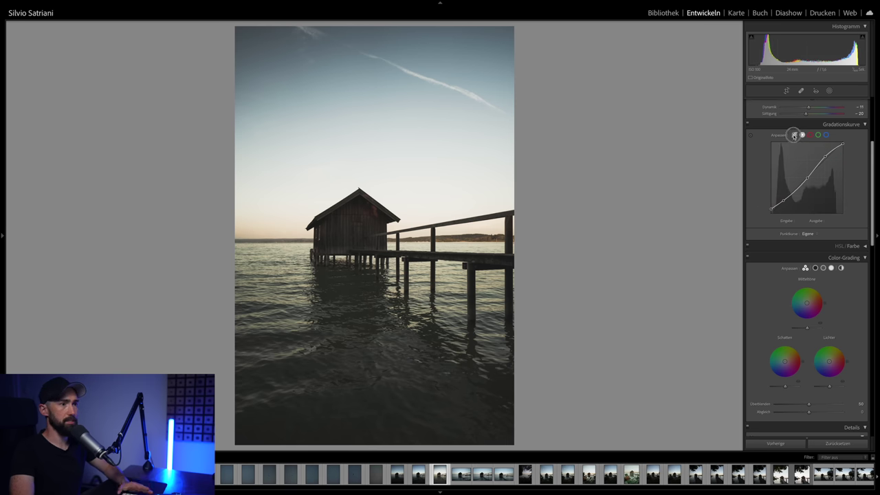
Step: On the parametric curve, raise the Shadows and Light midtone regions to brighten the sky
left_click(794, 136)
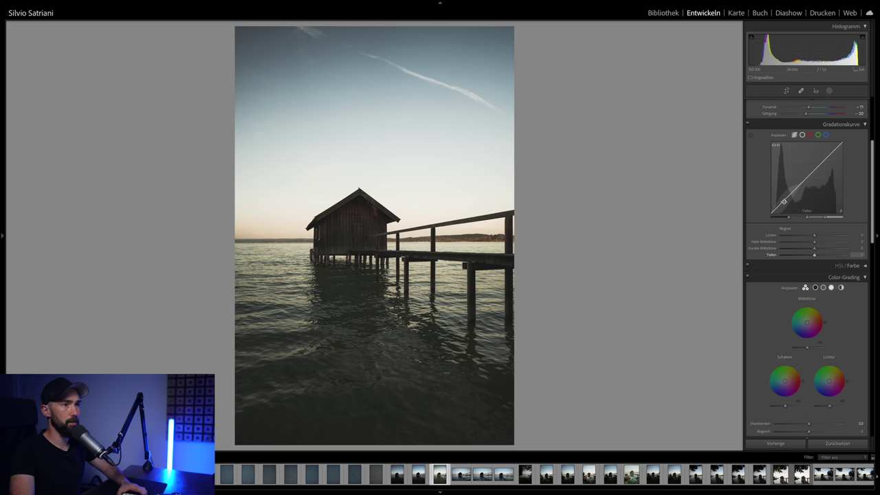
left_click_drag(783, 201, 785, 197)
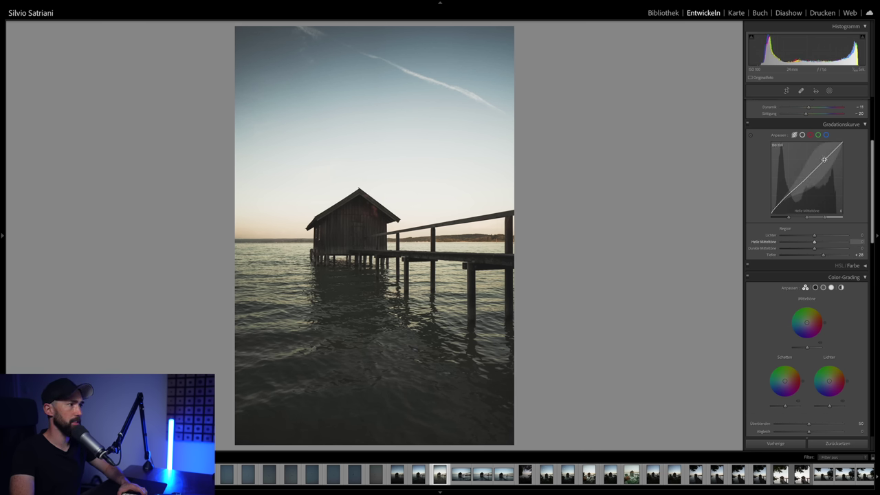
left_click_drag(823, 160, 823, 157)
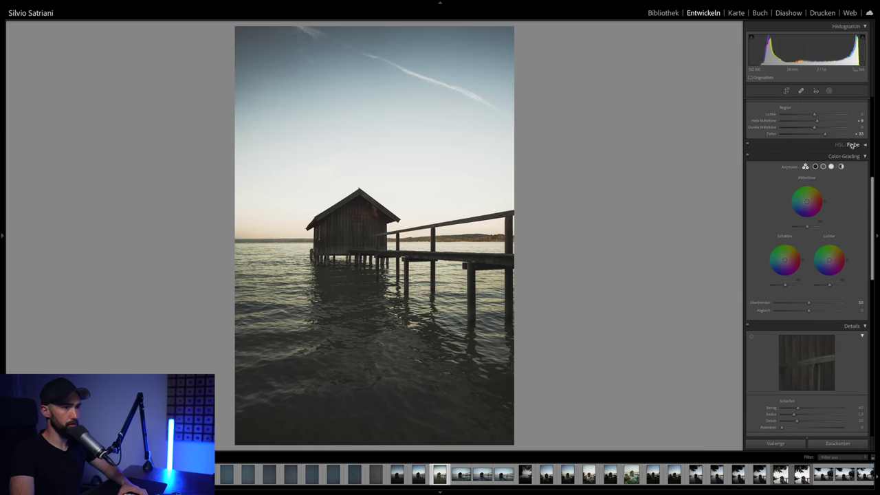
Step: Retune HSL saturation: raise oranges, boost then trim yellows, desaturate blues, then select aqua
left_click(783, 155)
left_click_drag(814, 179, 826, 179)
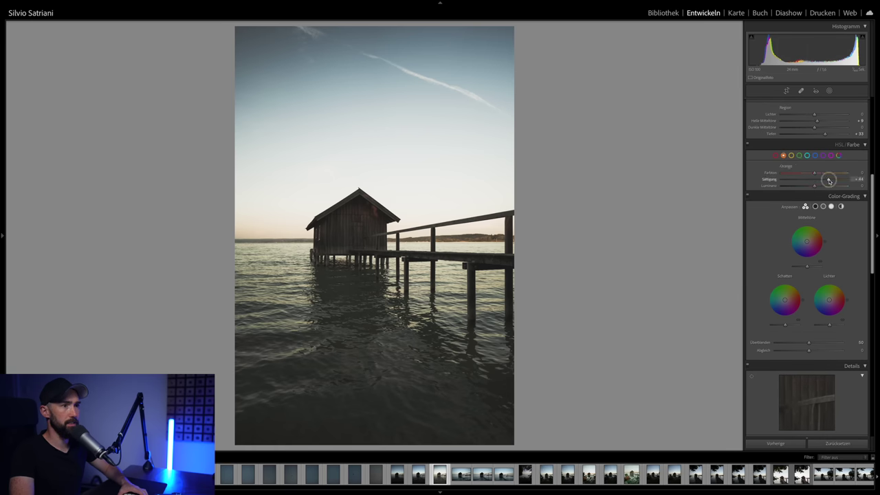
left_click(791, 154)
left_click_drag(814, 180, 829, 179)
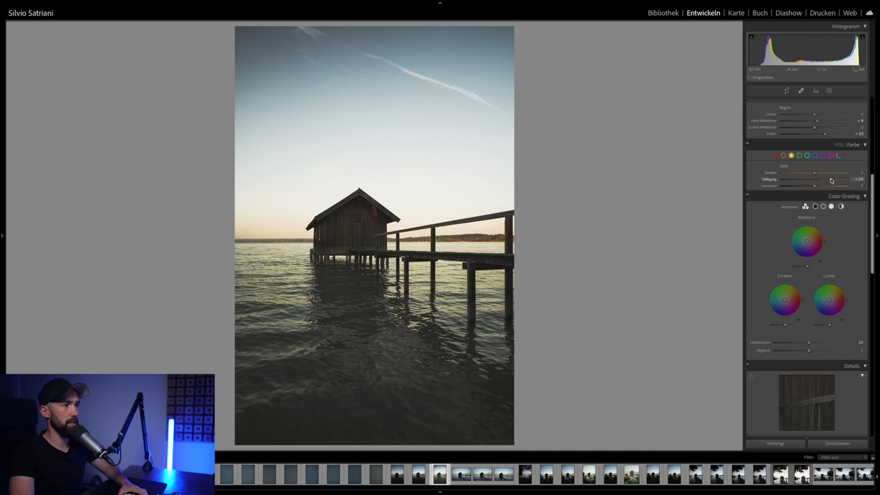
left_click_drag(829, 179, 819, 186)
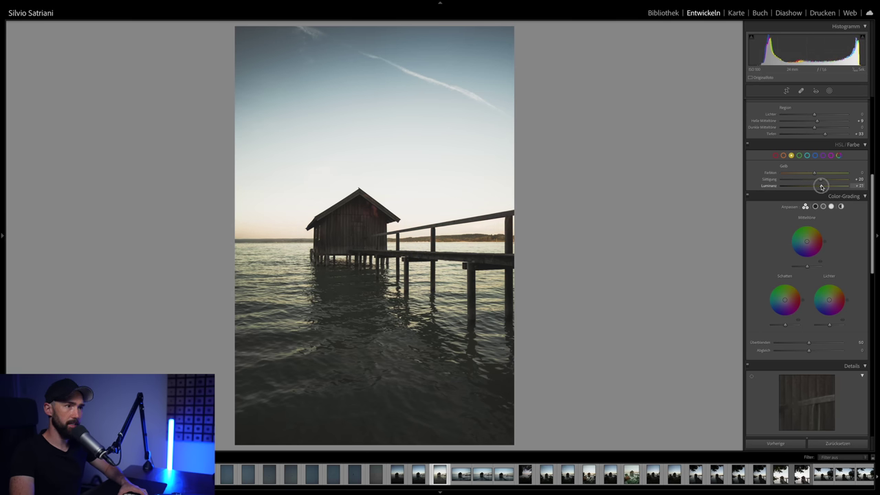
left_click(815, 155)
left_click_drag(801, 181, 820, 187)
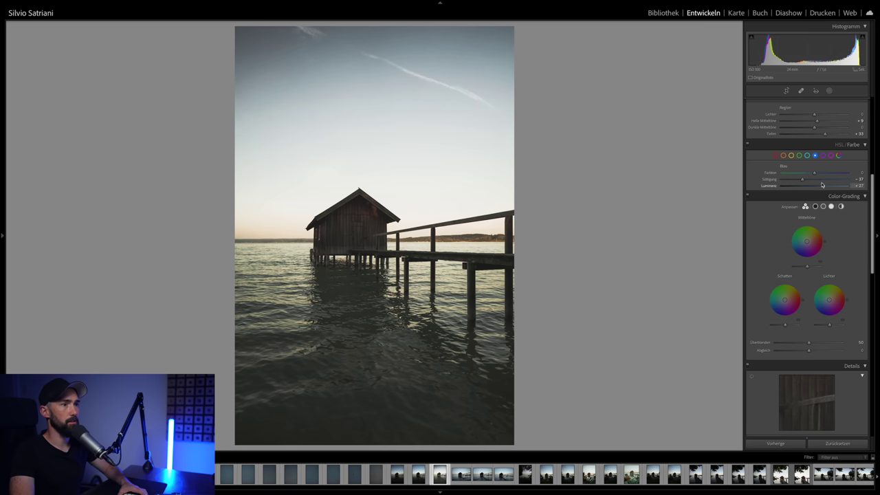
left_click(807, 155)
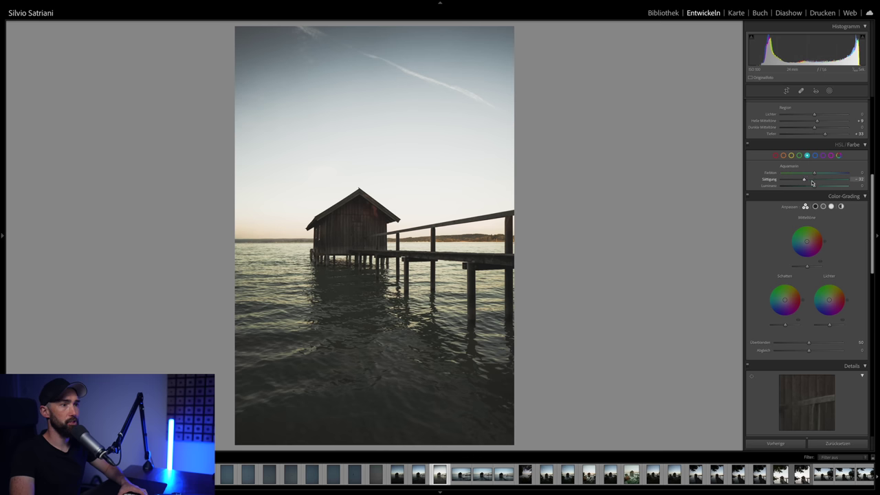
scroll(814, 184, "down", 5)
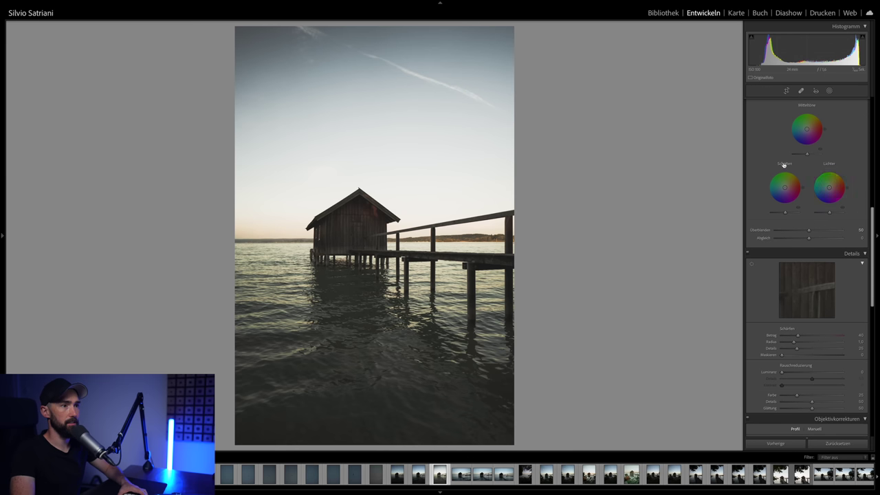
Step: Tint the shadows a faint blue with hue 223 and low saturation
left_click(784, 164)
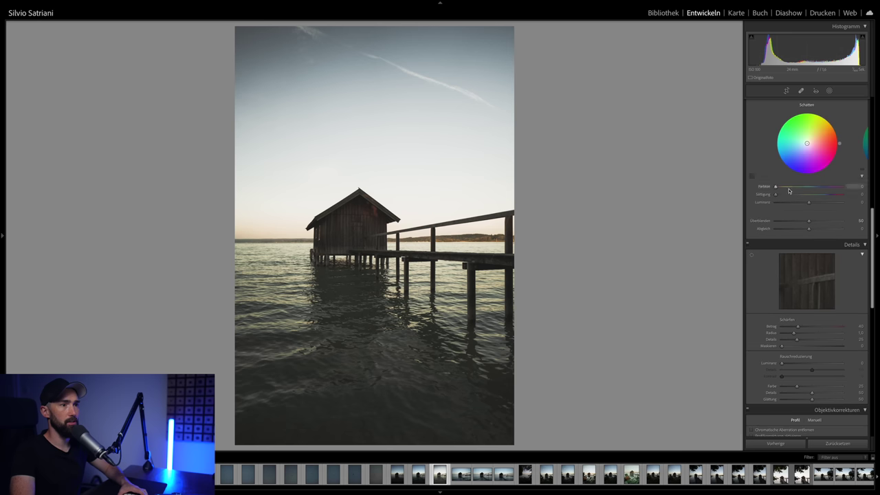
left_click_drag(777, 188, 817, 187)
left_click(855, 186)
mouse_move(776, 196)
left_mouse_down()
mouse_move(789, 197)
mouse_move(773, 195)
left_mouse_up()
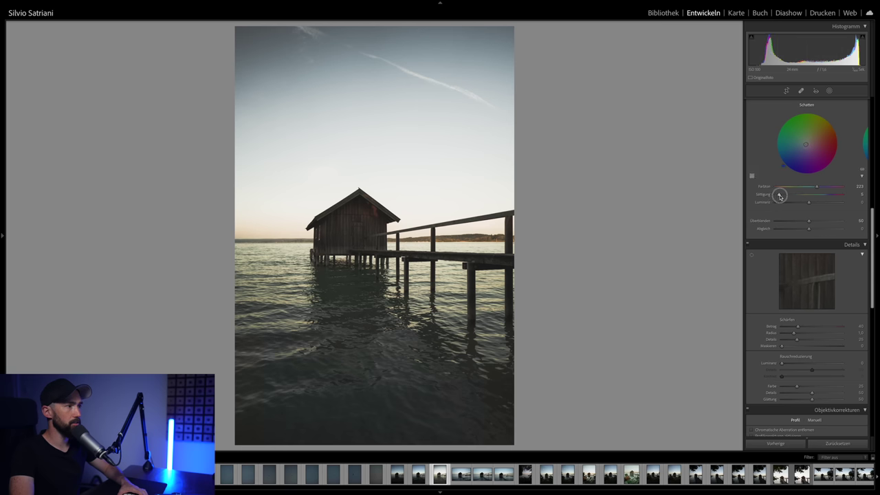
left_click_drag(779, 197, 780, 196)
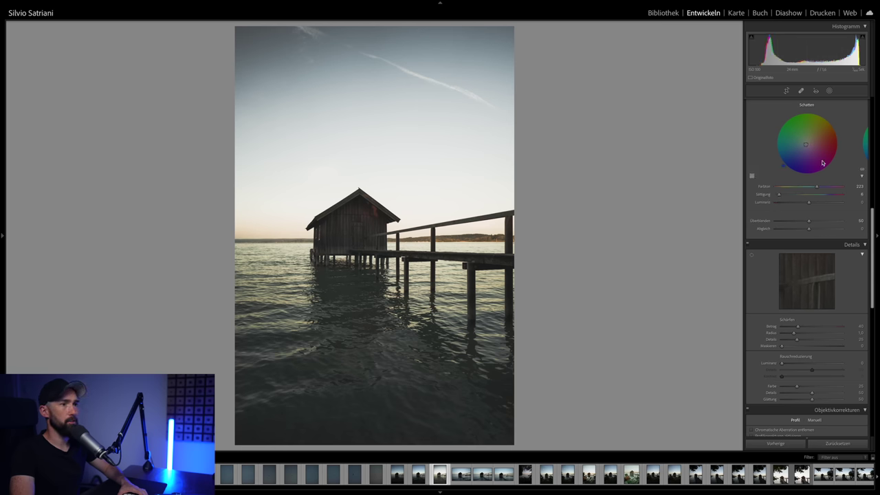
Step: Tint the highlights warm with hue 42 and saturation 14
scroll(823, 163, "up", 1)
left_click(831, 132)
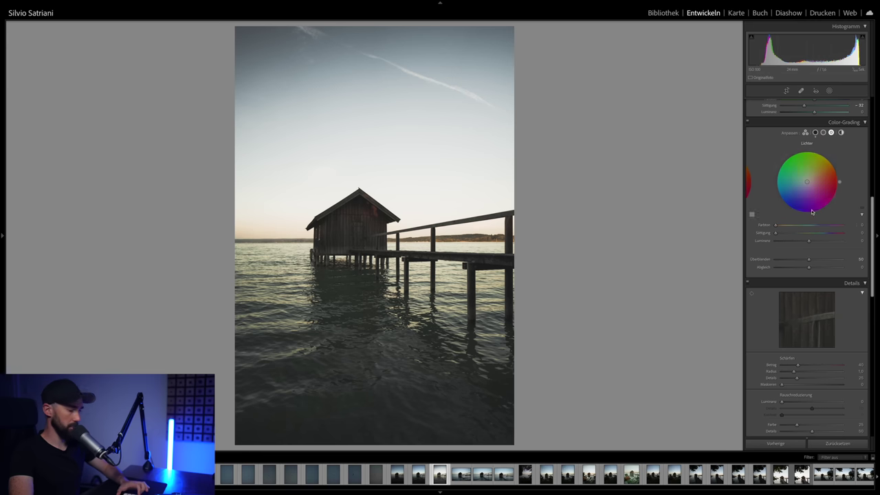
left_click(861, 225)
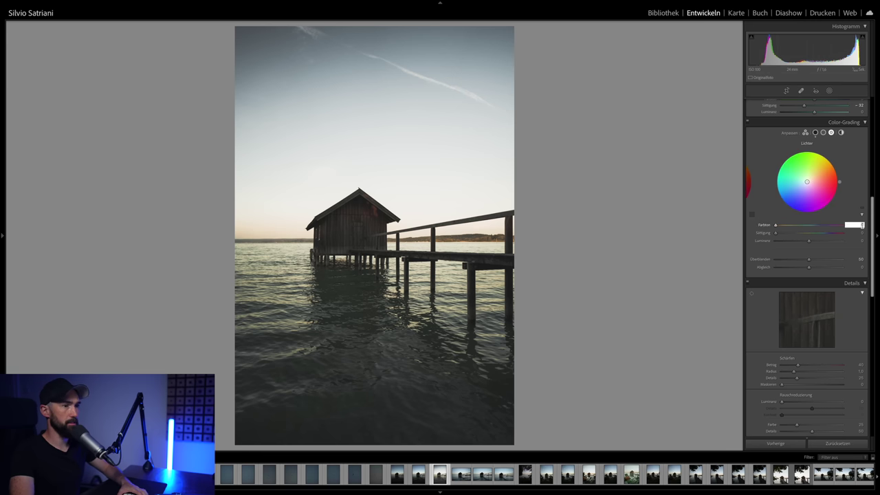
type("42")
left_click(777, 234)
left_click_drag(776, 234, 786, 235)
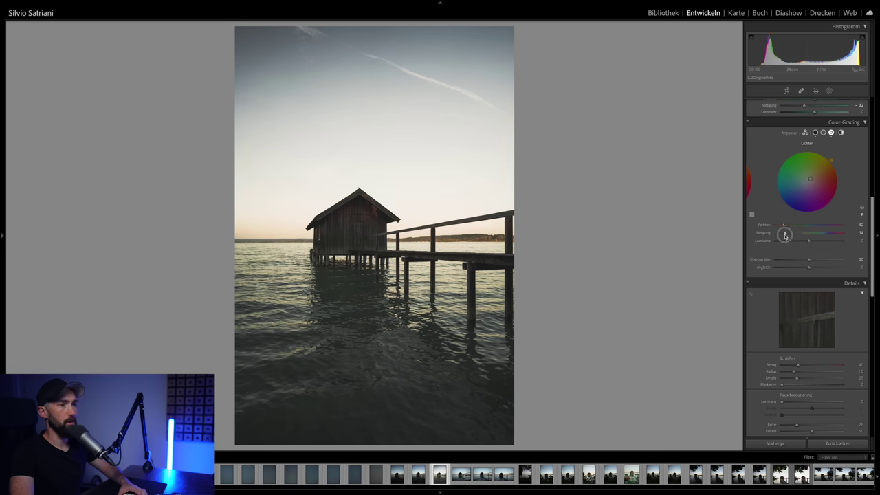
scroll(785, 234, "down", 3)
scroll(786, 232, "down", 2)
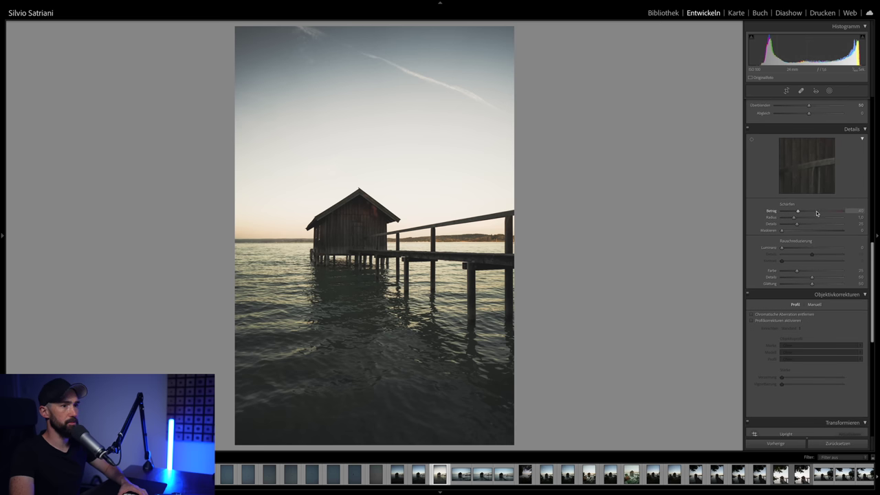
Step: Set sharpening to Amount 84, Masking 25, and enable lens profile corrections
left_click_drag(816, 212, 798, 233)
scroll(798, 232, "down", 4)
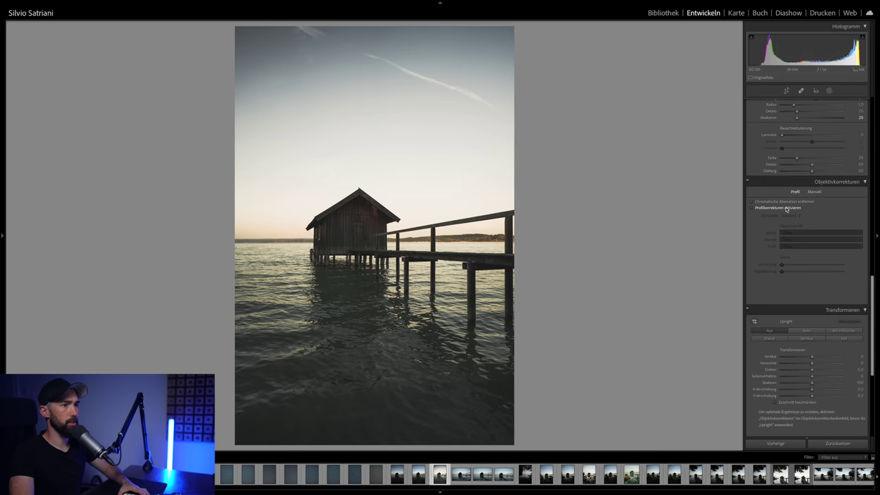
left_click(791, 207)
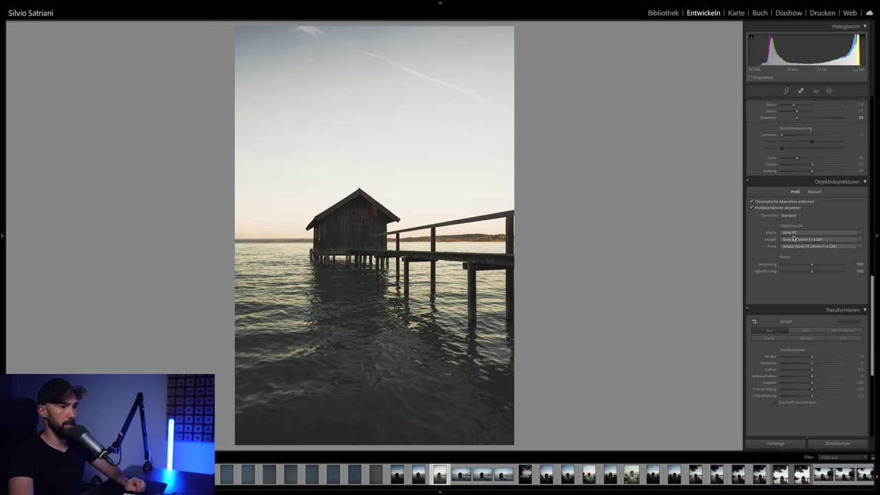
Step: Compare Upright Off against Auto, leaving Upright set to Auto
scroll(800, 251, "down", 2)
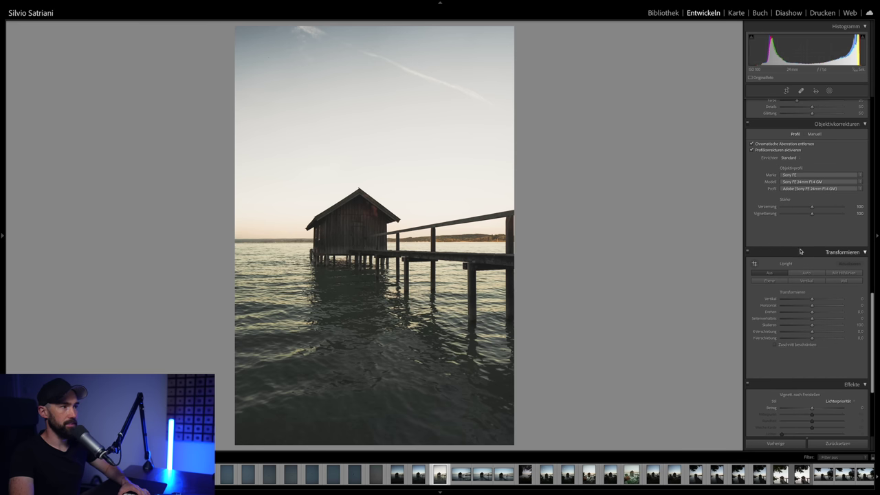
scroll(802, 251, "down", 2)
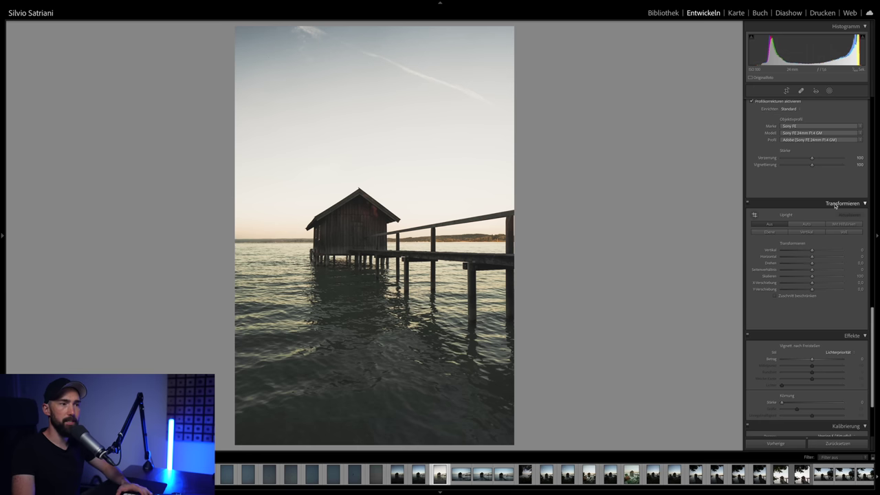
left_click(806, 226)
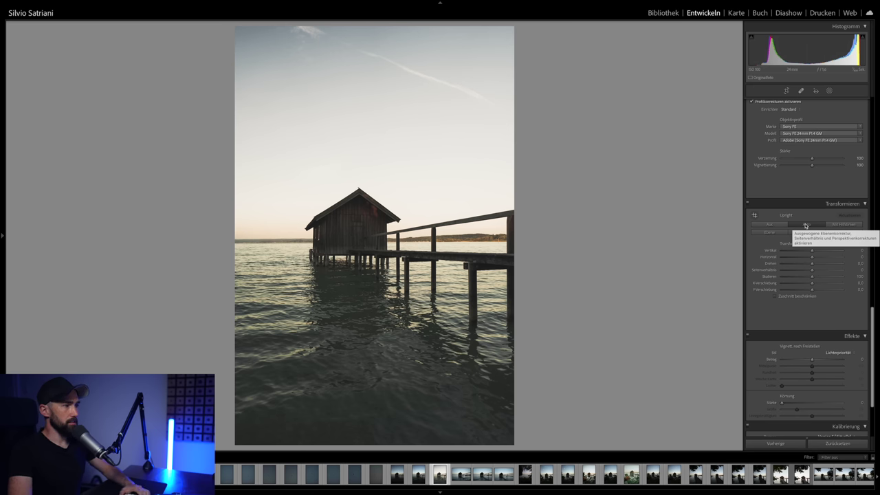
left_click(766, 227)
left_click(805, 225)
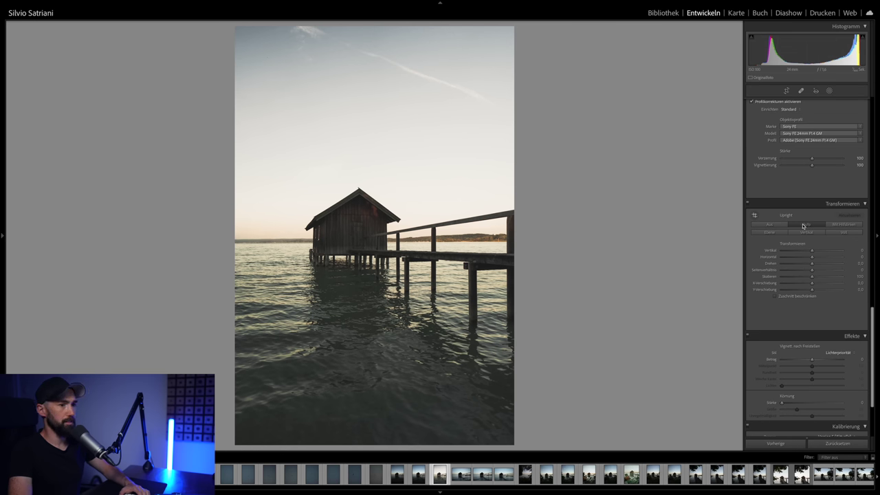
scroll(801, 227, "down", 2)
scroll(800, 228, "down", 1)
scroll(798, 230, "down", 2)
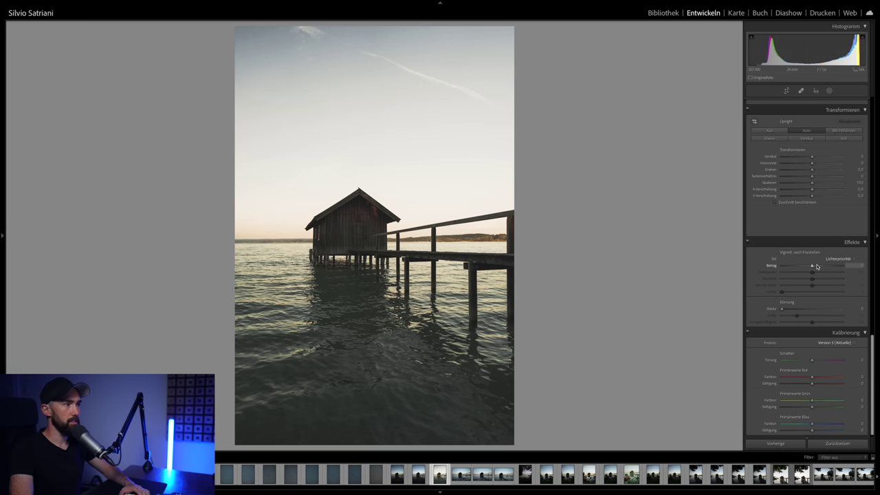
Step: Add a subtle vignette with Highlights 100 and Midpoint 8, plus grain Amount 7
left_click_drag(813, 267, 812, 267)
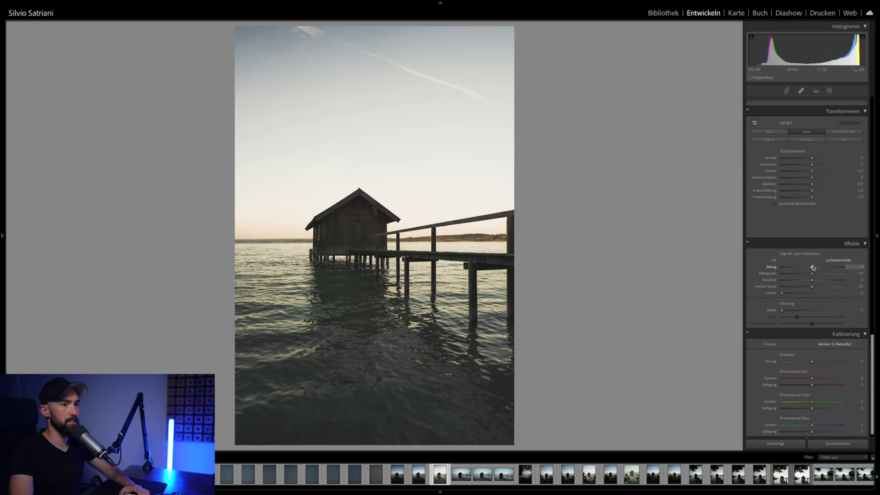
left_click(811, 267)
left_click(811, 268)
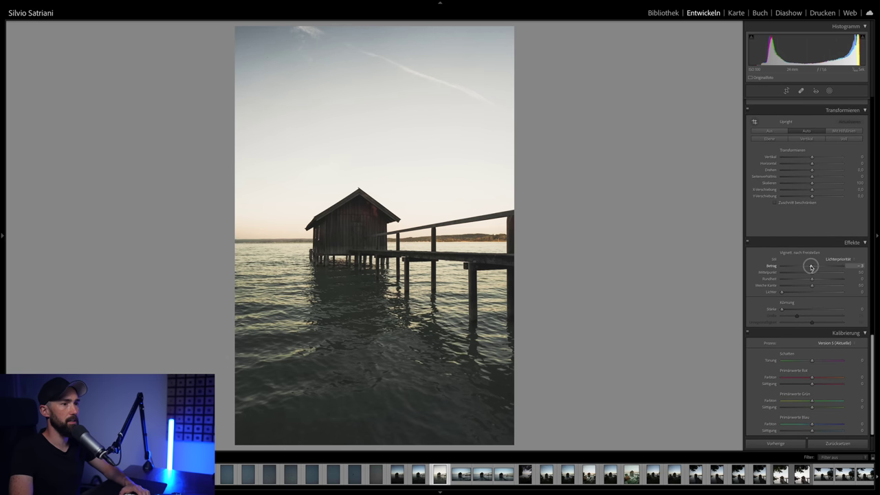
left_click_drag(818, 291, 868, 290)
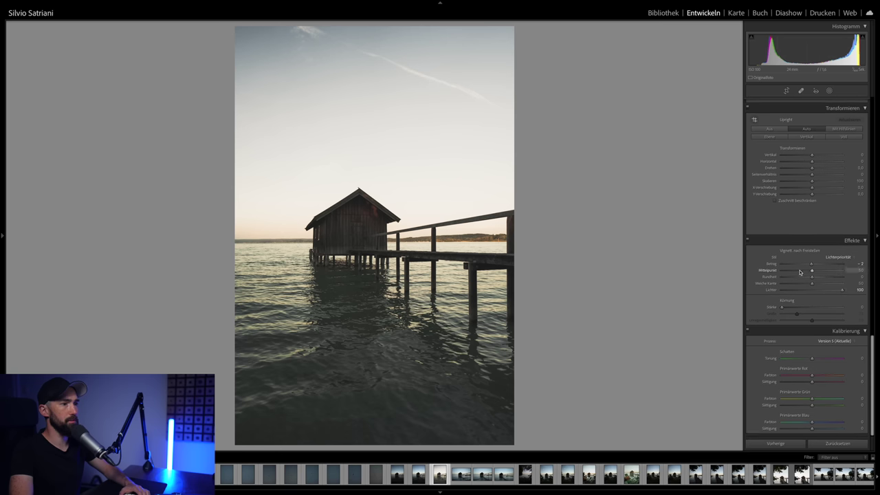
left_click_drag(799, 271, 772, 271)
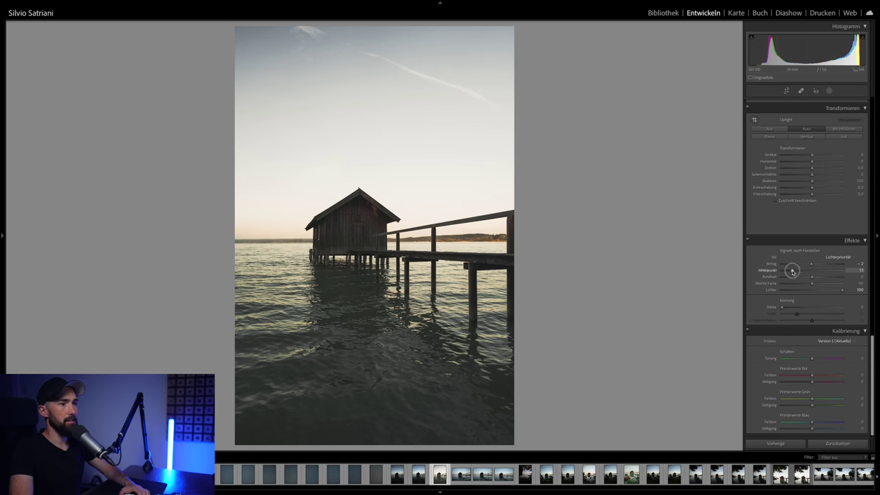
mouse_move(782, 272)
left_mouse_down()
mouse_move(810, 271)
mouse_move(772, 271)
left_mouse_up()
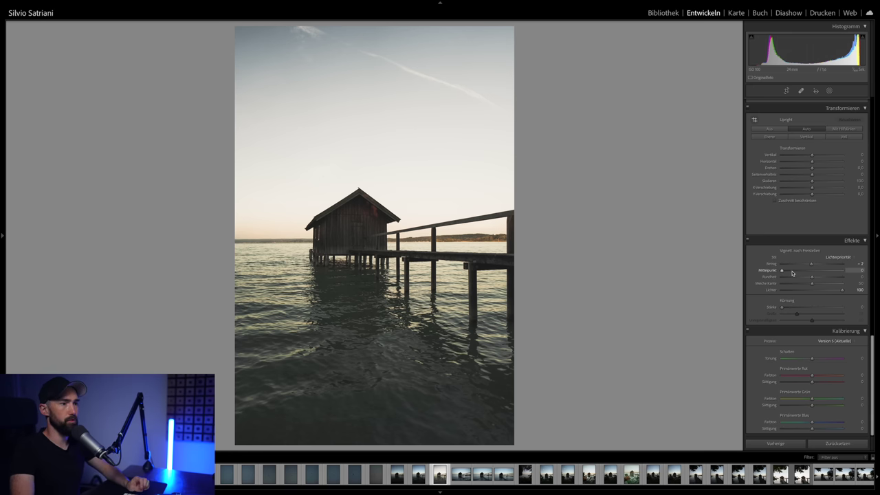
left_click_drag(799, 272, 786, 272)
left_click_drag(782, 309, 788, 309)
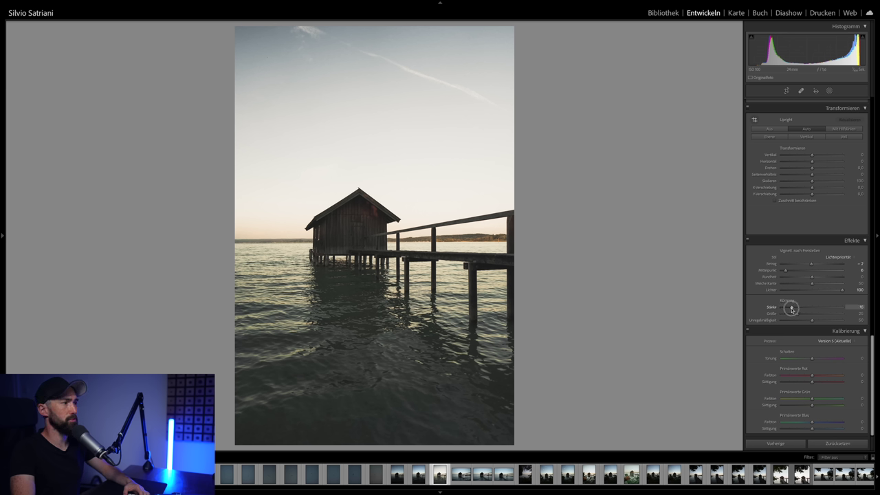
left_click_drag(788, 308, 786, 309)
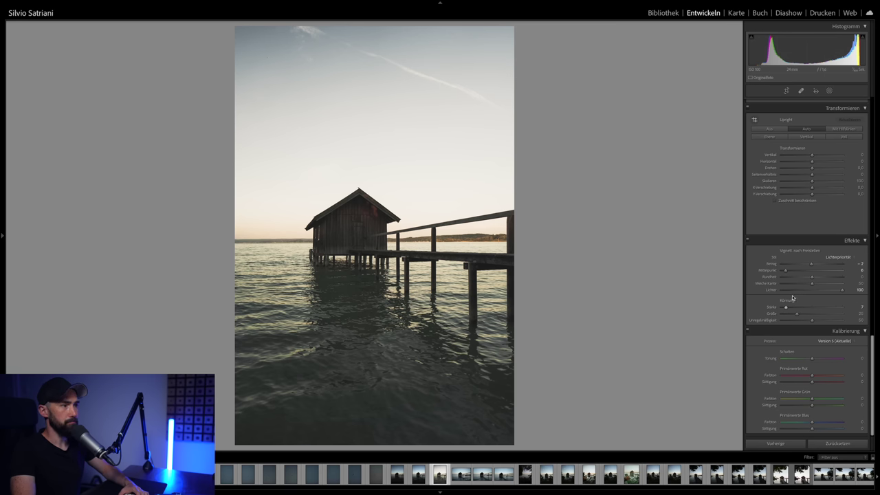
Step: Lift Shadows to +77 and cool Temperature to about 7,893
scroll(797, 294, "up", 5)
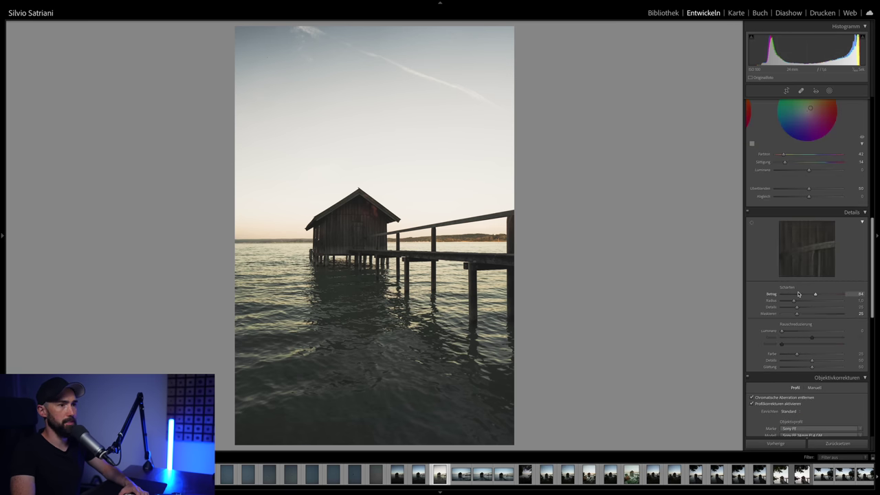
scroll(796, 294, "up", 5)
scroll(799, 275, "down", 1)
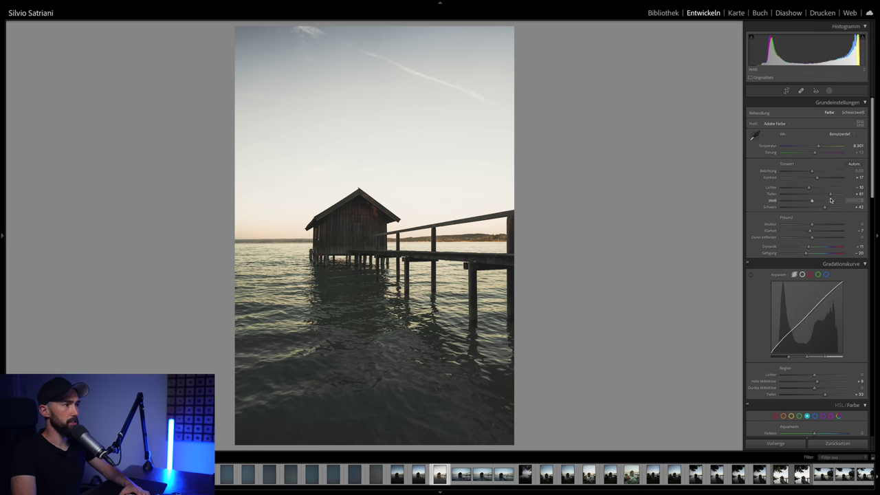
left_click_drag(831, 196, 834, 196)
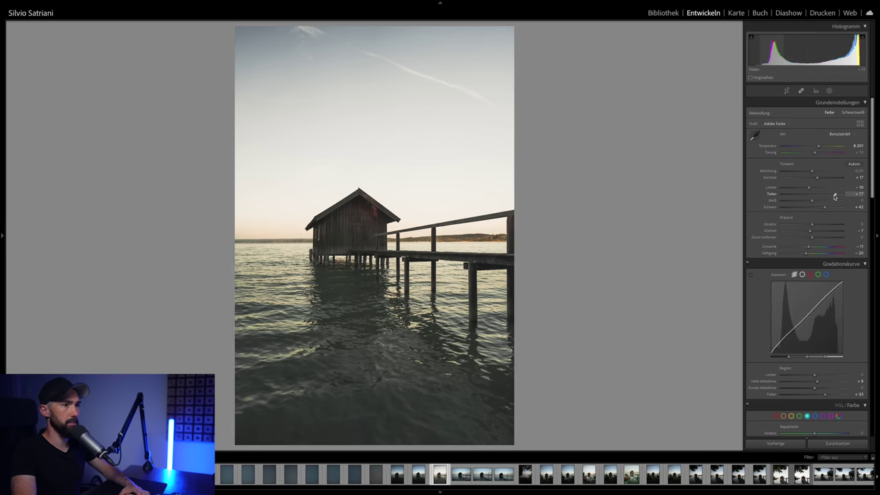
scroll(822, 165, "down", 1)
left_click_drag(819, 145, 817, 144)
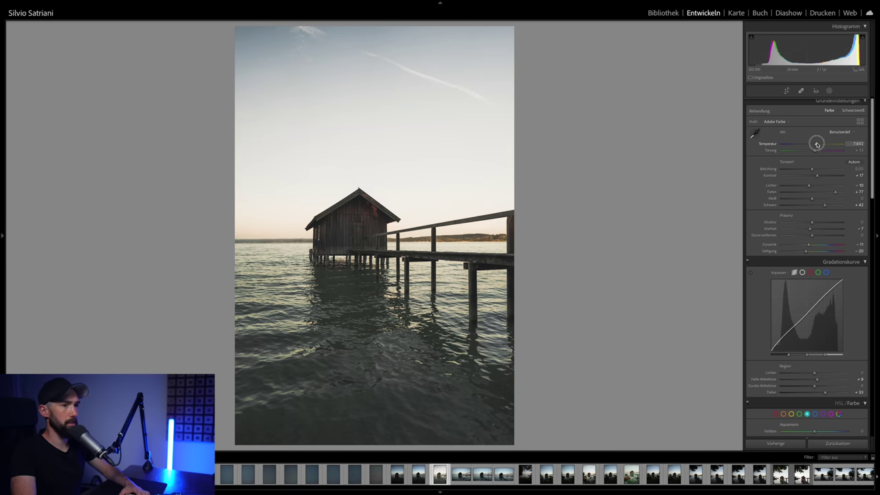
scroll(808, 275, "down", 5)
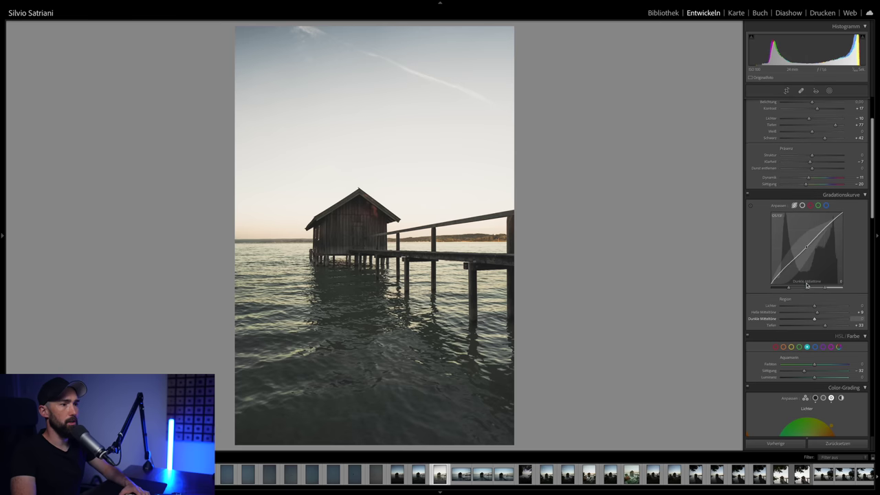
Step: Set Green Hue to -100 and lower Blue Saturation in HSL
scroll(808, 285, "down", 1)
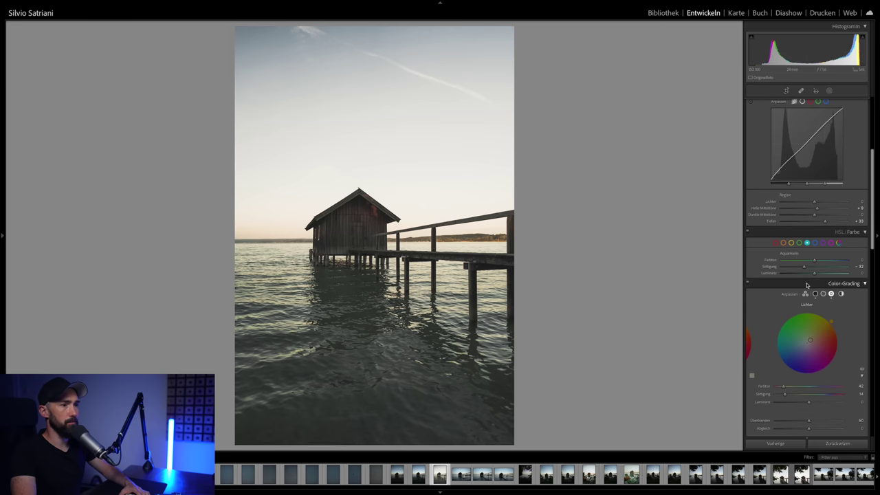
left_click(799, 243)
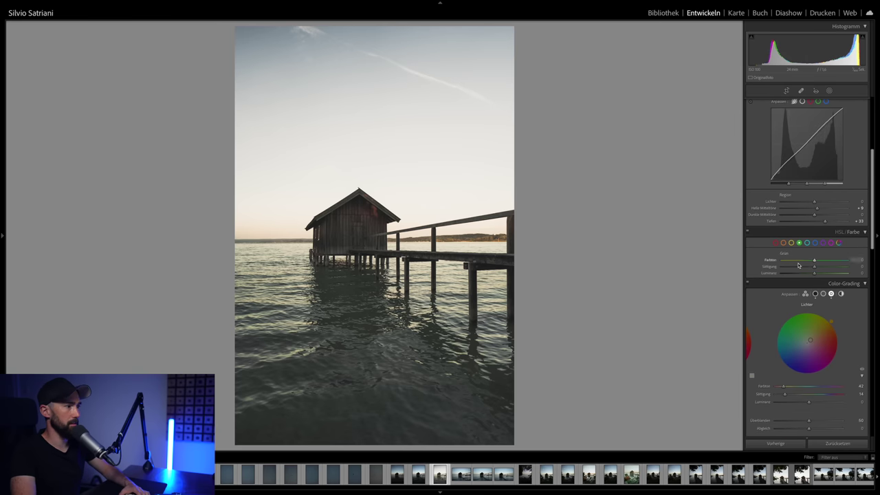
mouse_move(795, 261)
left_mouse_down()
mouse_move(769, 261)
mouse_move(801, 267)
left_mouse_up()
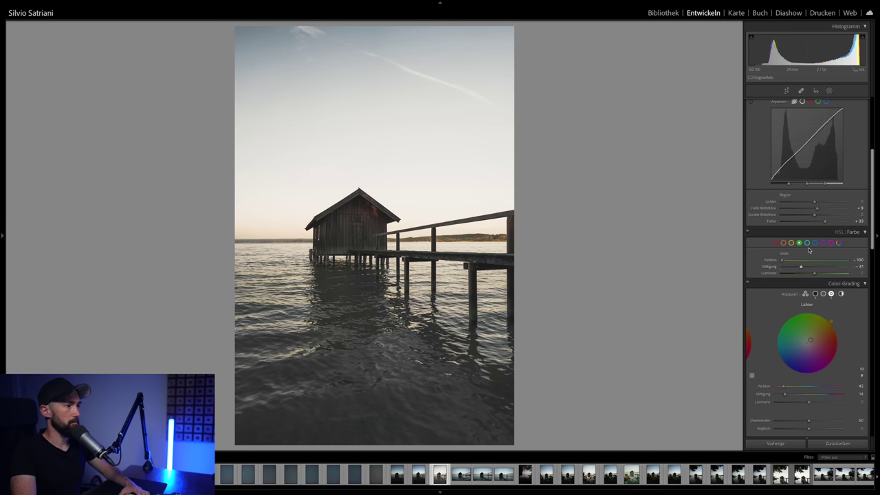
left_click(816, 243)
left_click_drag(814, 266, 802, 267)
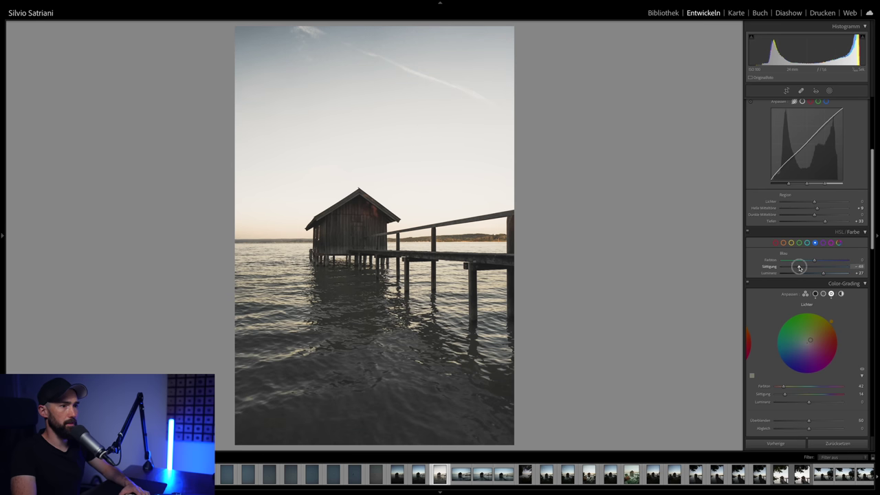
Step: Shift Yellow Hue to -35 for a warmer, peachy sky
left_click(792, 243)
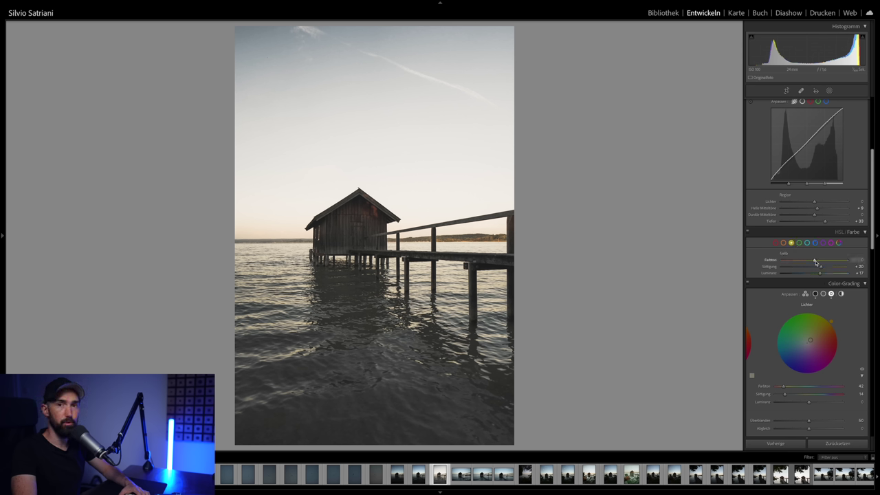
left_click_drag(815, 260, 758, 260)
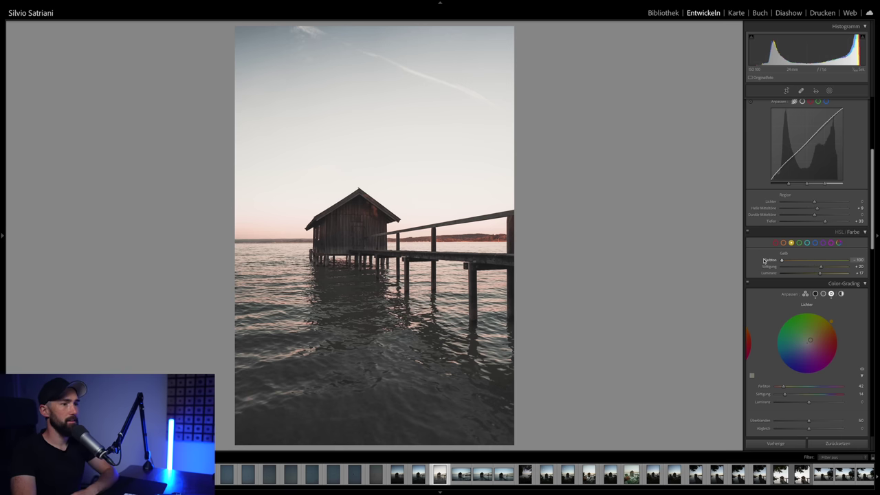
mouse_move(784, 262)
left_mouse_down()
mouse_move(852, 262)
mouse_move(803, 261)
left_mouse_up()
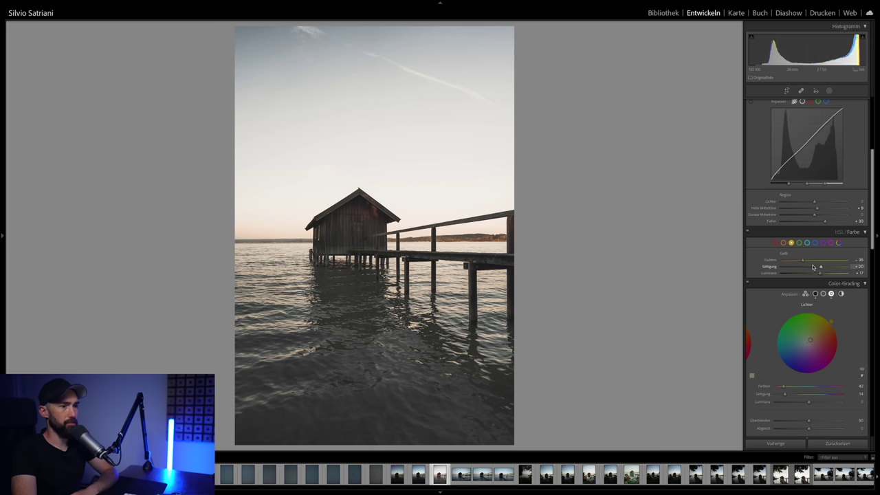
scroll(813, 266, "down", 3)
scroll(812, 264, "down", 2)
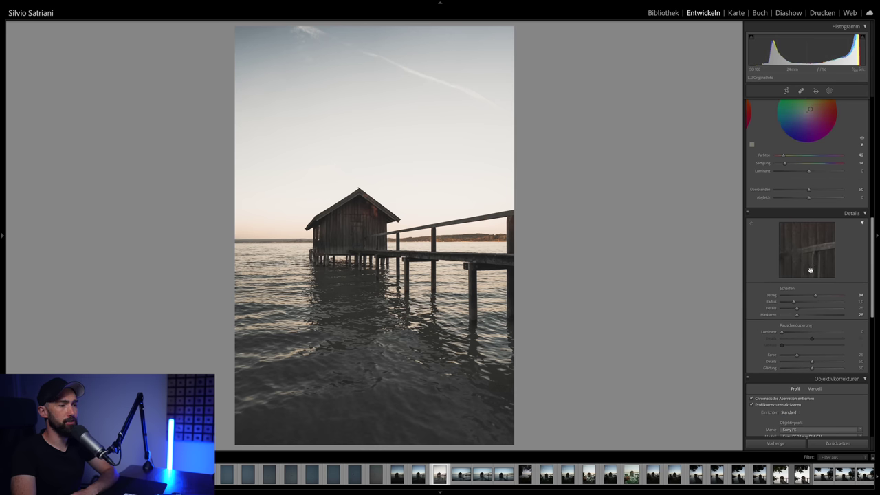
Step: Set Red Primary Saturation +20, adjust Green Primary, and Blue Primary Hue +39, Saturation +35
scroll(812, 289, "down", 5)
scroll(814, 344, "down", 5)
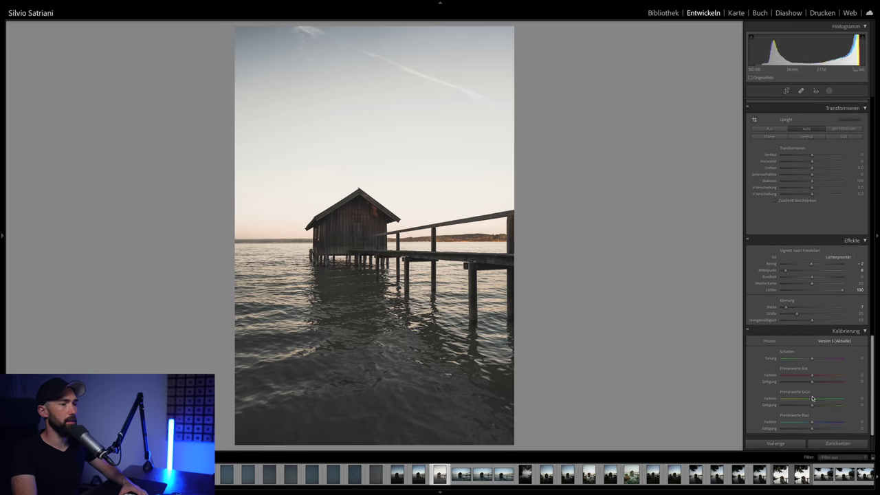
mouse_move(812, 383)
left_mouse_down()
mouse_move(798, 383)
mouse_move(818, 383)
left_mouse_up()
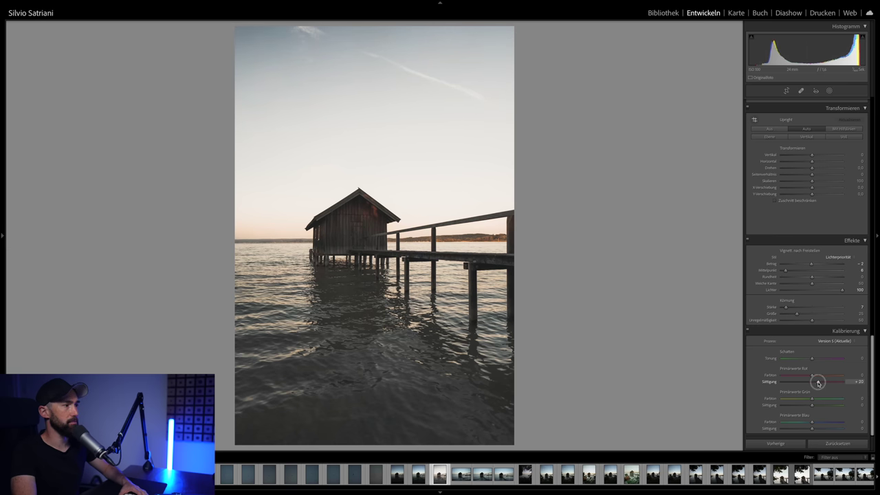
mouse_move(812, 400)
left_mouse_down()
mouse_move(831, 400)
mouse_move(802, 399)
mouse_move(857, 399)
left_mouse_up()
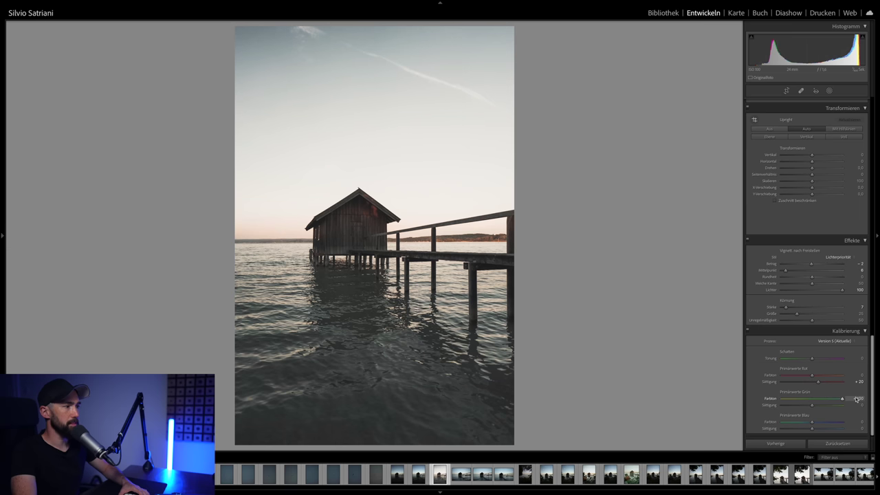
mouse_move(856, 399)
left_mouse_down()
mouse_move(784, 396)
mouse_move(841, 406)
mouse_move(786, 407)
mouse_move(834, 407)
mouse_move(819, 408)
left_mouse_up()
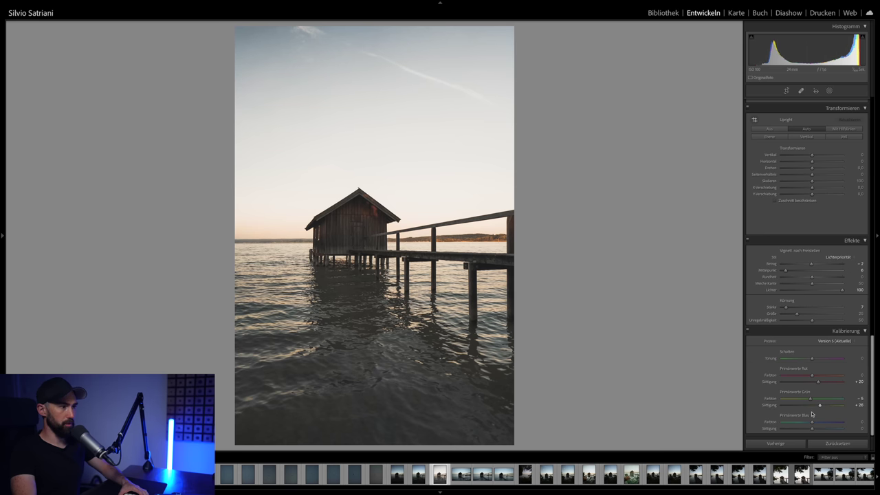
mouse_move(813, 424)
left_mouse_down()
mouse_move(789, 423)
mouse_move(833, 424)
mouse_move(796, 422)
left_mouse_up()
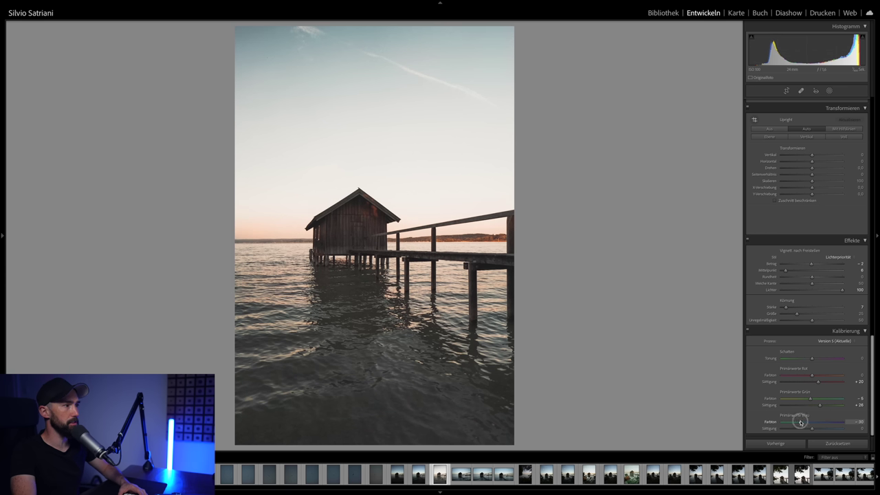
mouse_move(809, 428)
left_mouse_down()
mouse_move(821, 430)
mouse_move(780, 429)
mouse_move(823, 429)
left_mouse_up()
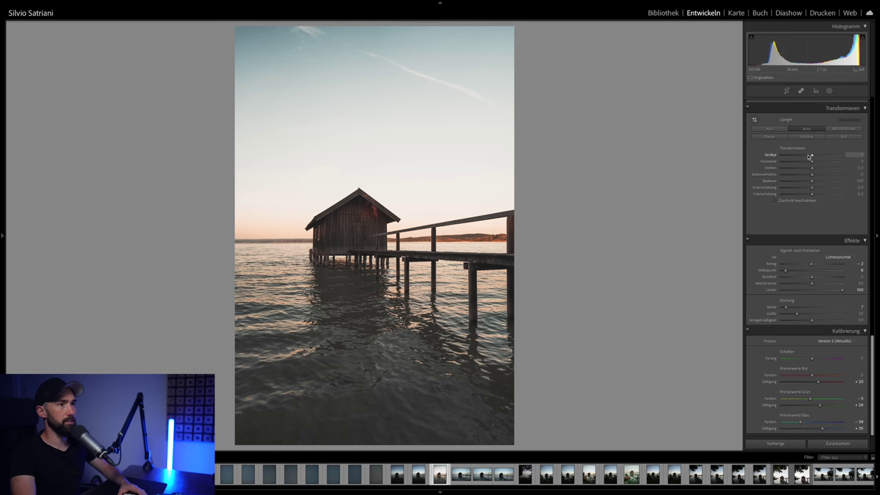
scroll(810, 157, "up", 10)
Step: Crop to a 4x5 ratio, tightening the top and framing the boathouse
left_click(787, 91)
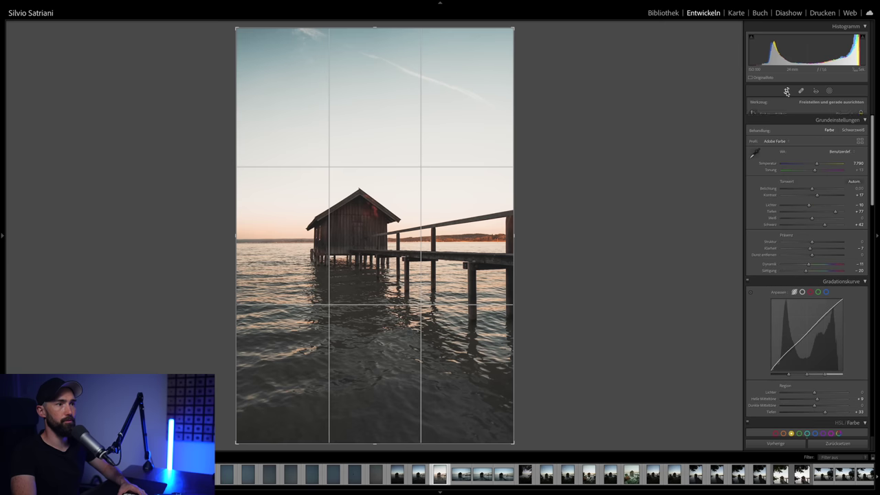
left_click(843, 114)
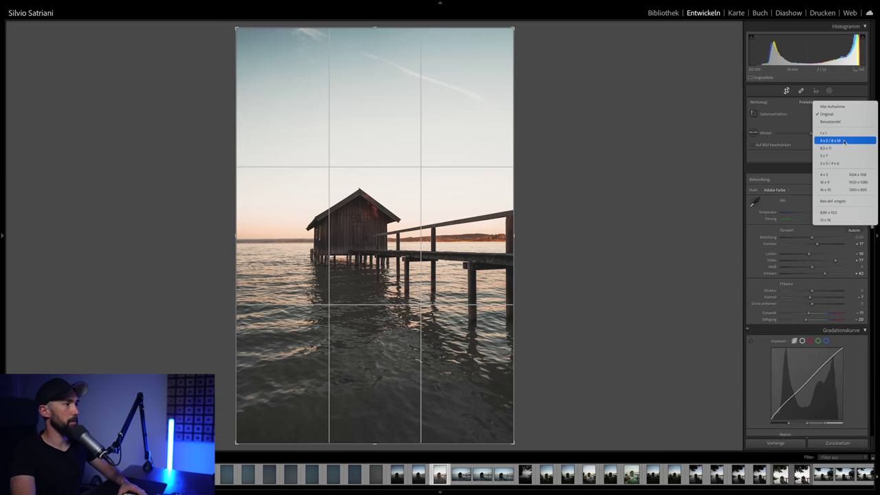
left_click(844, 141)
left_click(621, 166)
left_click(623, 165)
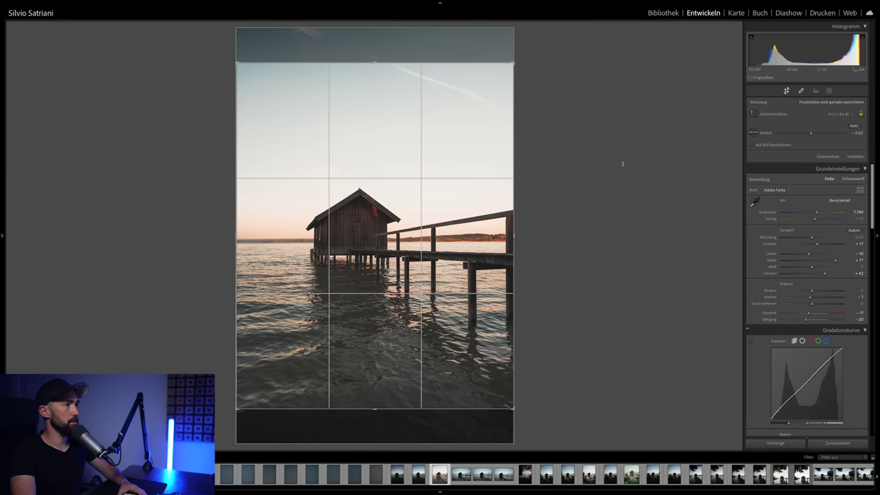
mouse_move(376, 63)
left_mouse_down()
mouse_move(386, 81)
mouse_move(358, 123)
left_mouse_up()
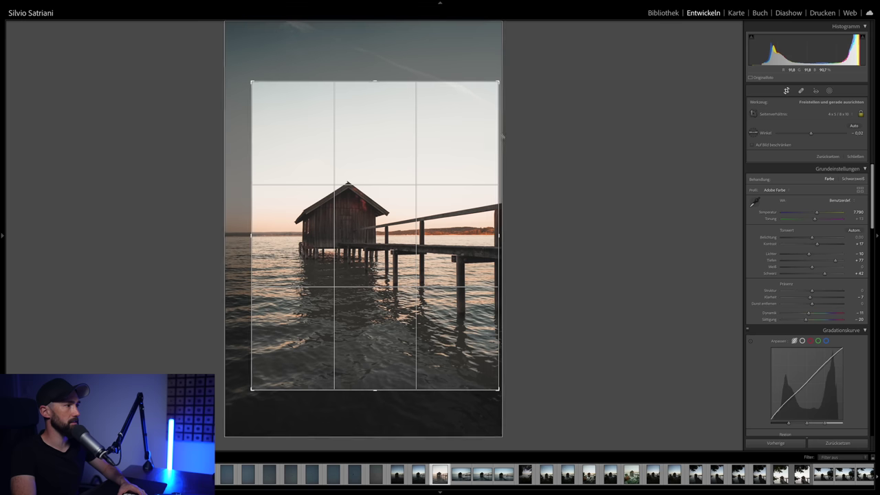
left_click_drag(597, 143, 596, 143)
key("Return")
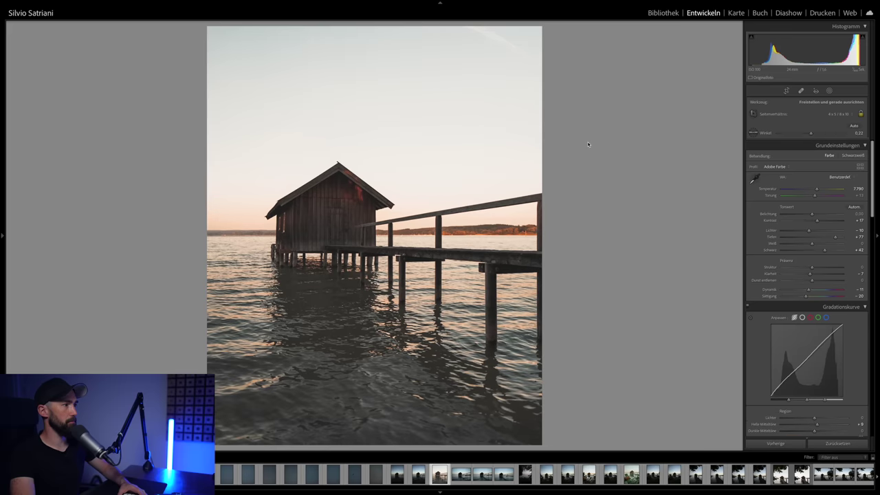
Step: Fit the whole photo in view and reapply the 4x5 crop
left_click(378, 186)
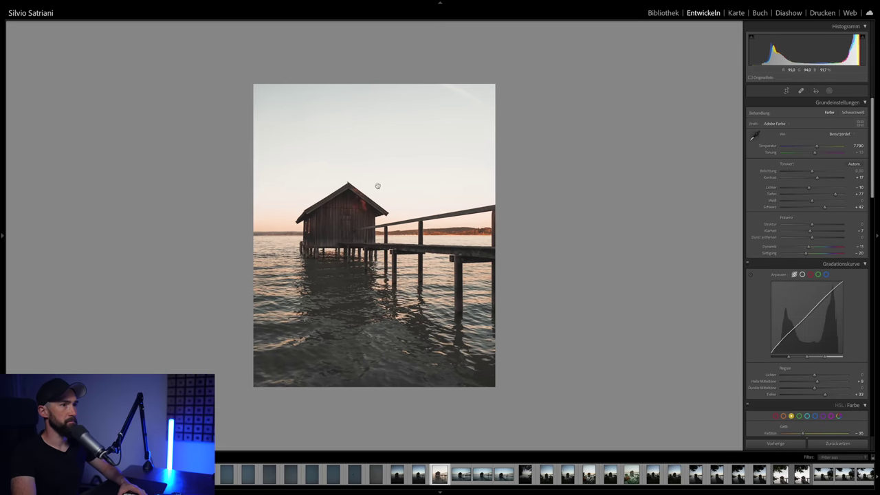
left_click(788, 92)
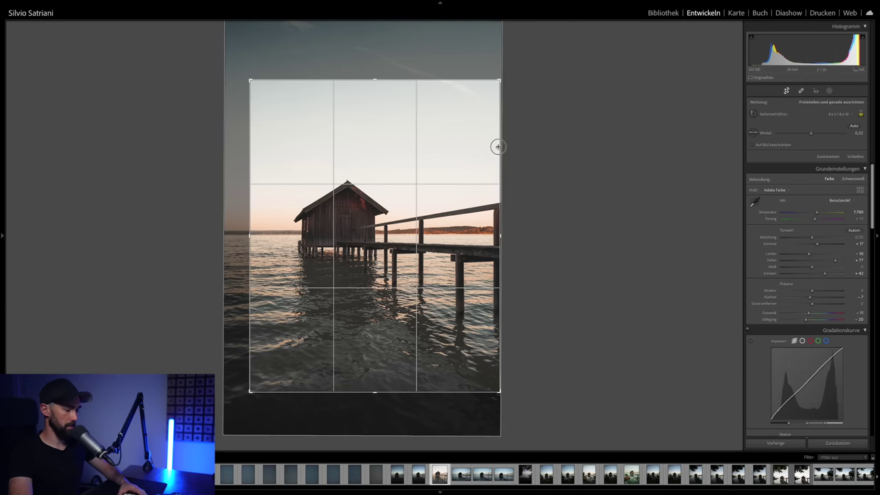
key("Return")
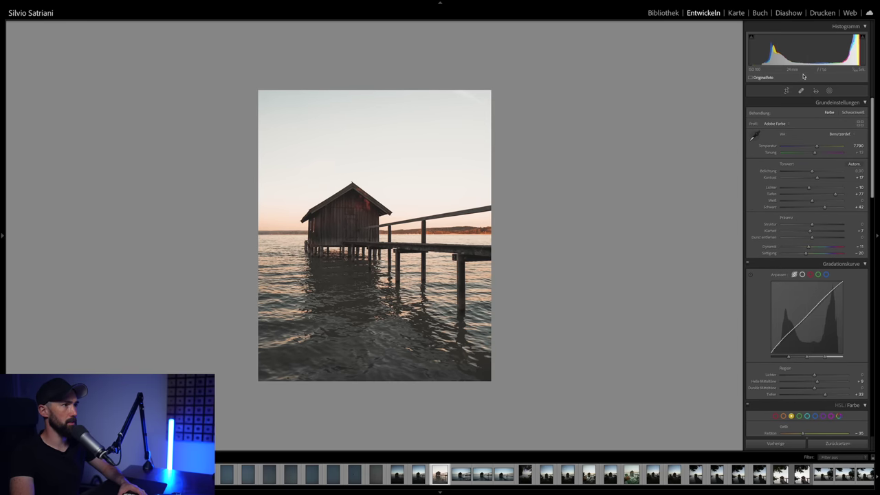
left_click(787, 92)
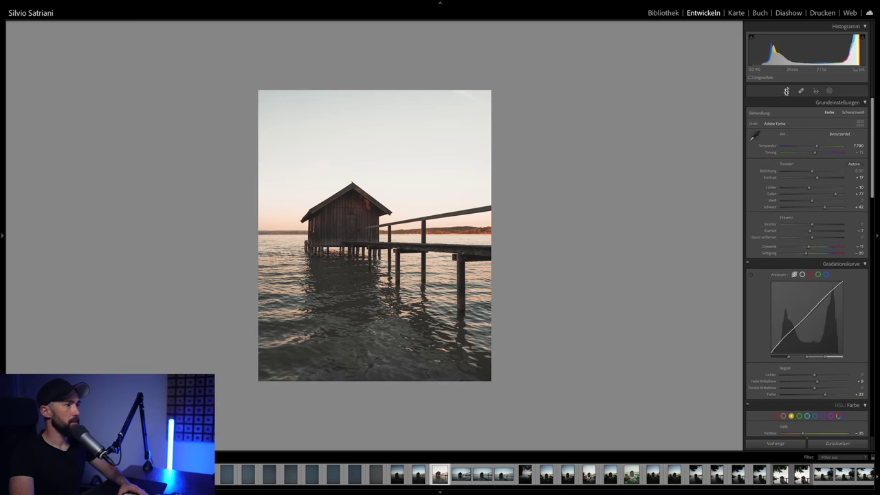
Step: Rotate the crop slightly to straighten the photo
left_click(787, 92)
left_click_drag(666, 137, 667, 139)
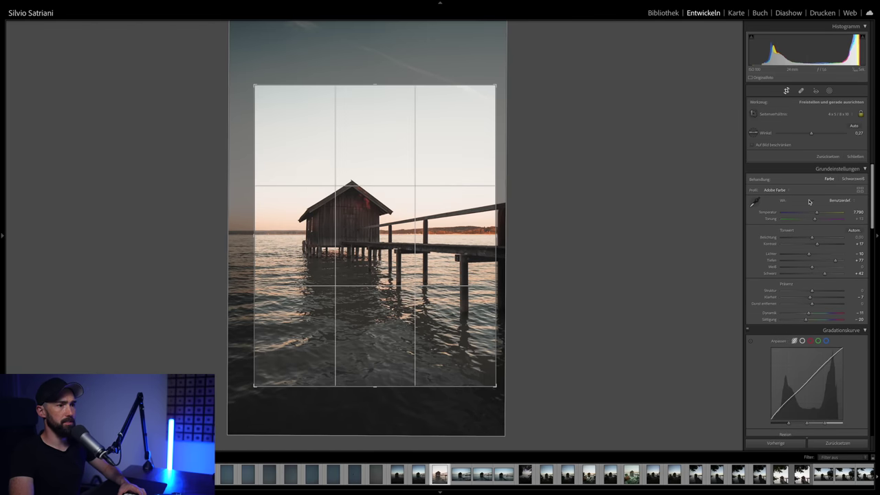
scroll(810, 205, "down", 3)
scroll(811, 212, "down", 4)
scroll(813, 219, "down", 4)
scroll(813, 222, "down", 2)
scroll(813, 225, "down", 2)
scroll(814, 227, "down", 2)
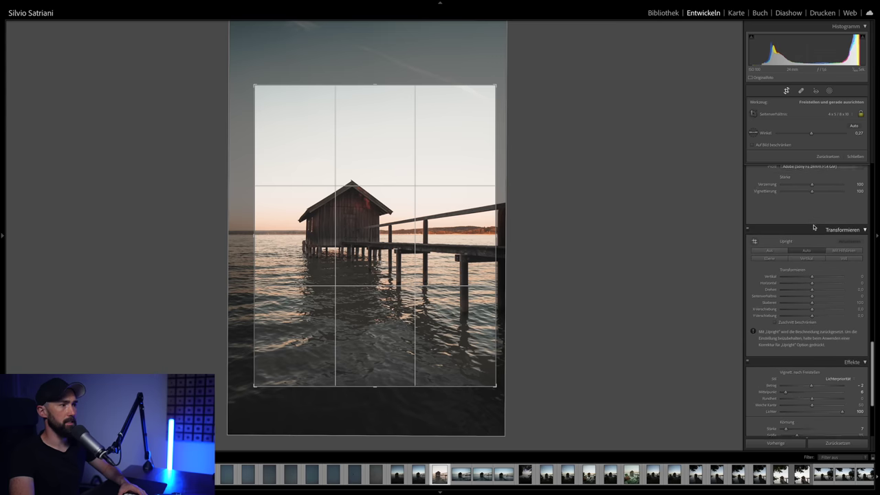
scroll(814, 230, "down", 2)
scroll(815, 233, "down", 1)
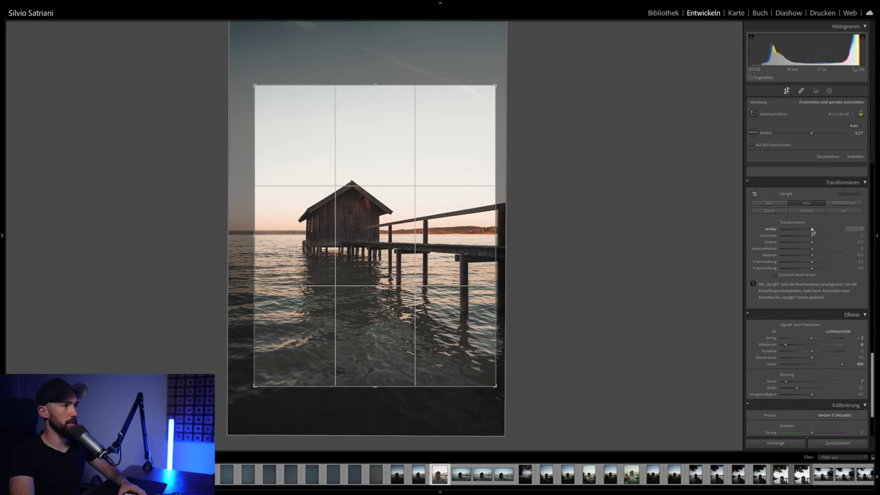
Step: Set Transform Vertical −1, Horizontal +1, Aspect +14, with Rotate and Scale reset
left_click_drag(812, 230, 812, 242)
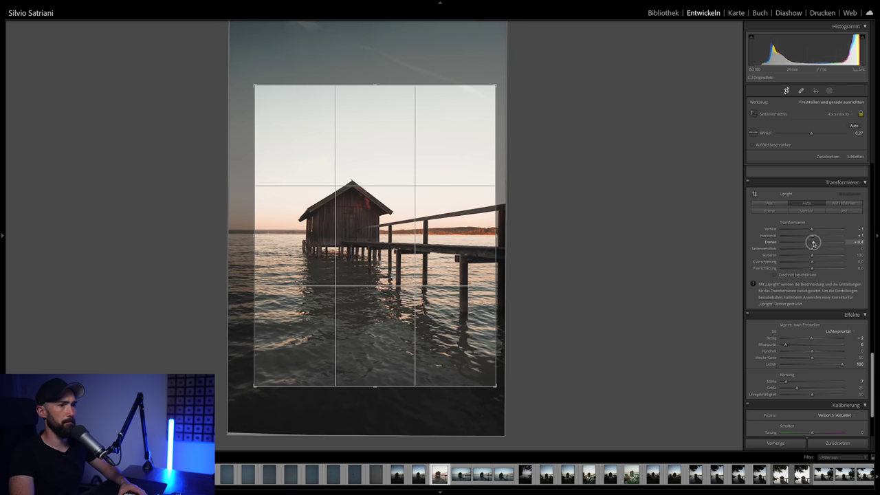
double_click(785, 243)
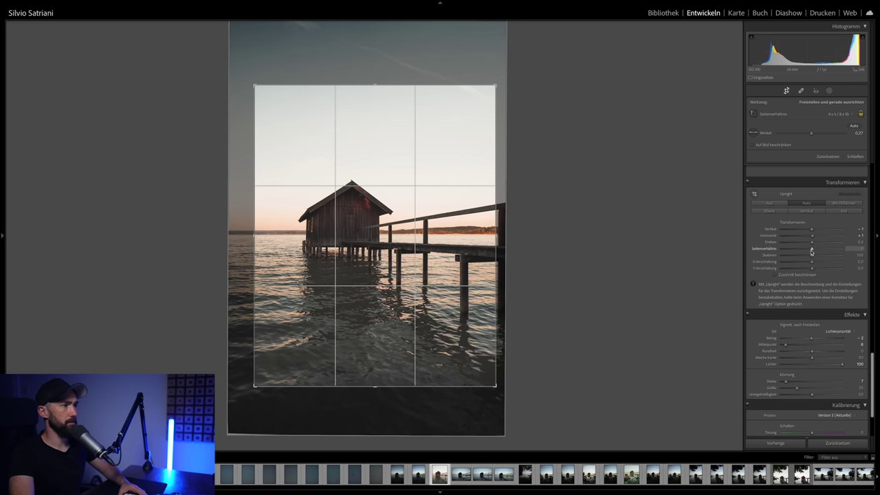
left_click_drag(811, 250, 810, 250)
left_click_drag(816, 250, 815, 251)
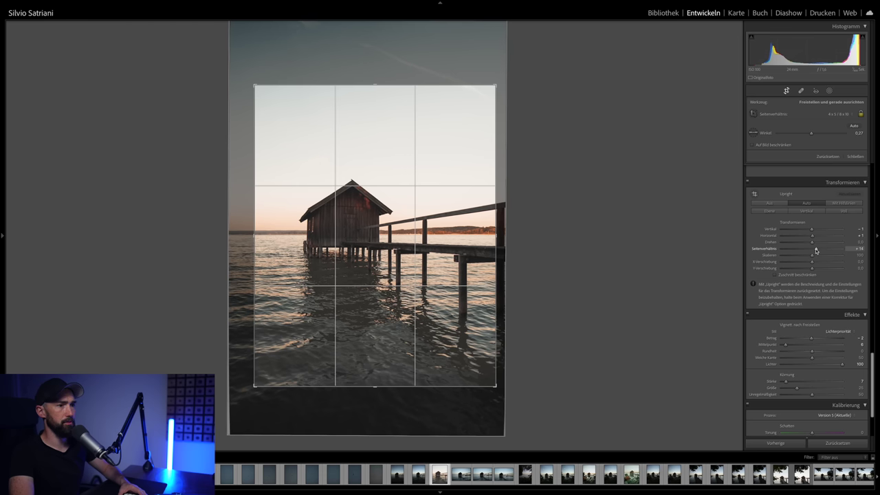
scroll(810, 258, "down", 1)
left_click_drag(812, 256, 811, 254)
double_click(770, 255)
left_click_drag(812, 241, 813, 244)
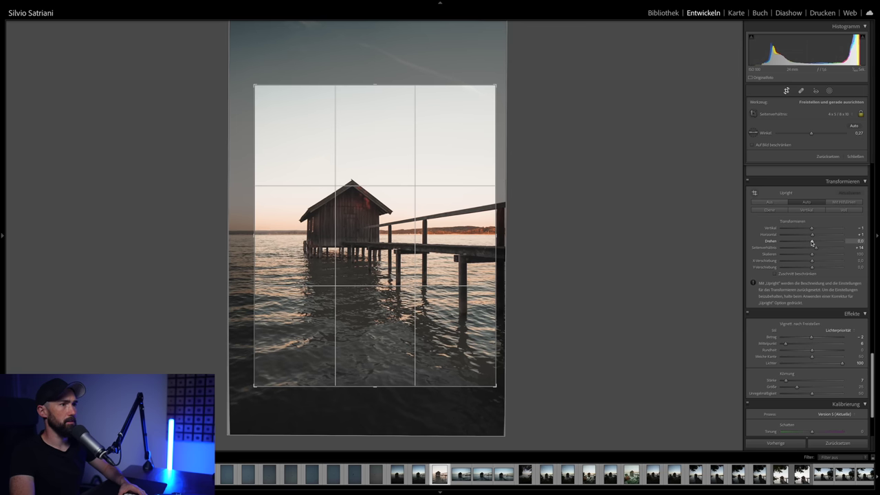
Step: Re-straighten the crop to a 0.15 angle and apply it
left_click_drag(677, 118, 678, 118)
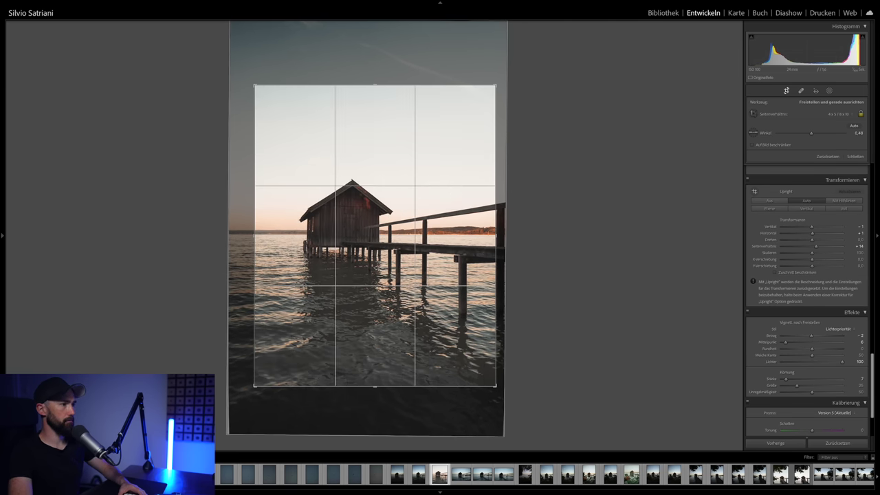
key("Return")
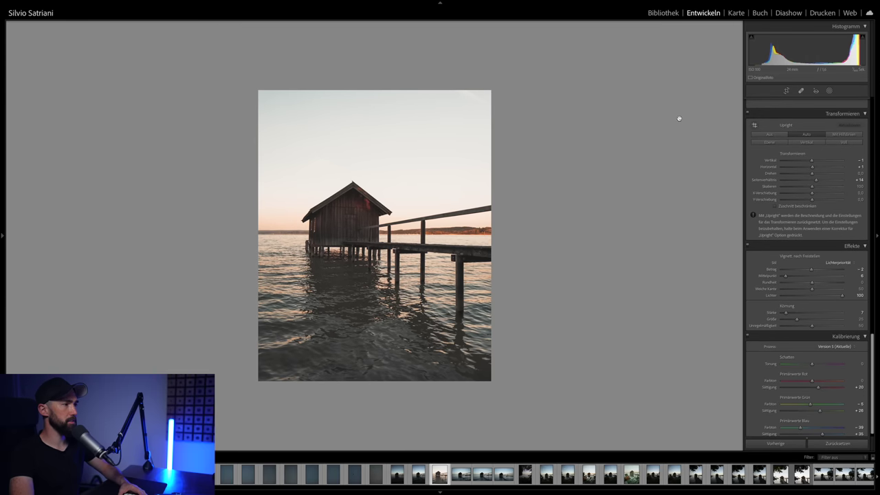
left_click(787, 90)
left_click_drag(598, 170, 595, 173)
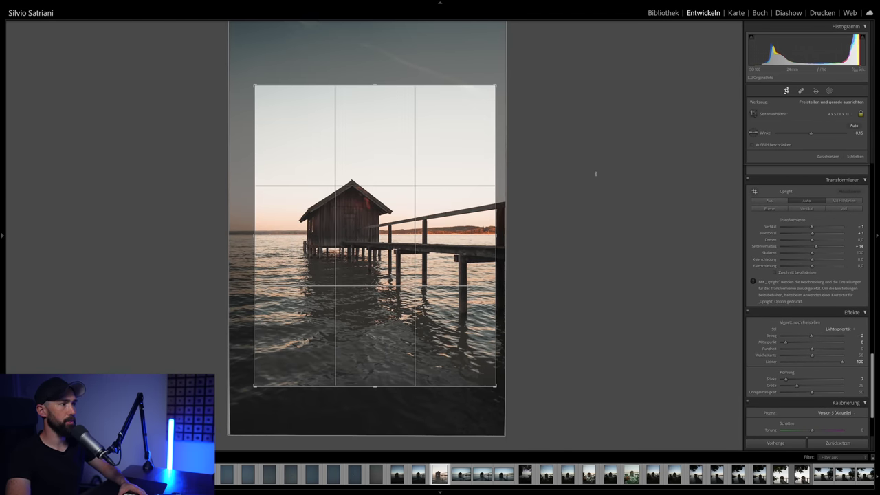
key("Return")
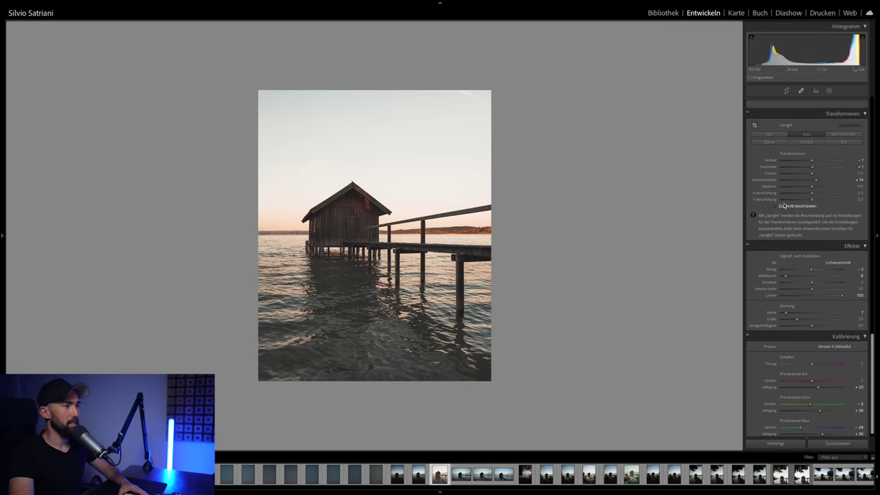
scroll(798, 210, "up", 10)
scroll(810, 207, "up", 5)
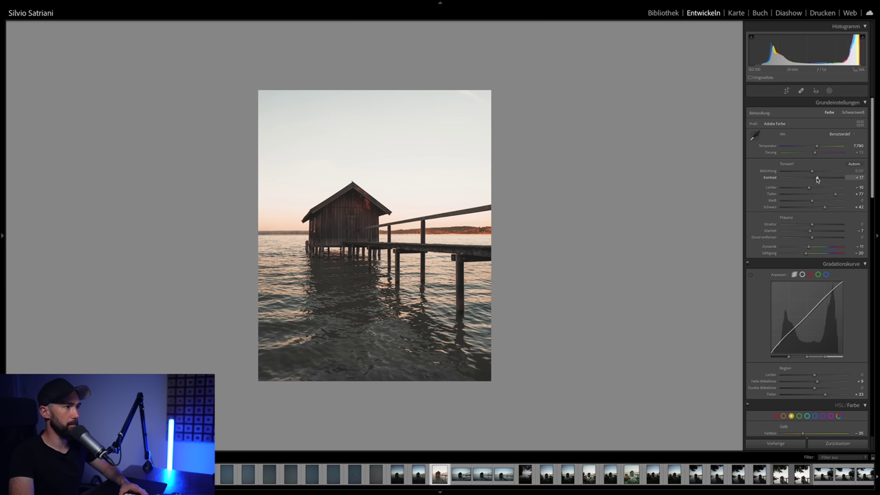
Step: Raise Contrast to +38 and add a point-curve midtone point at input 129, output 127
left_click_drag(817, 179, 840, 196)
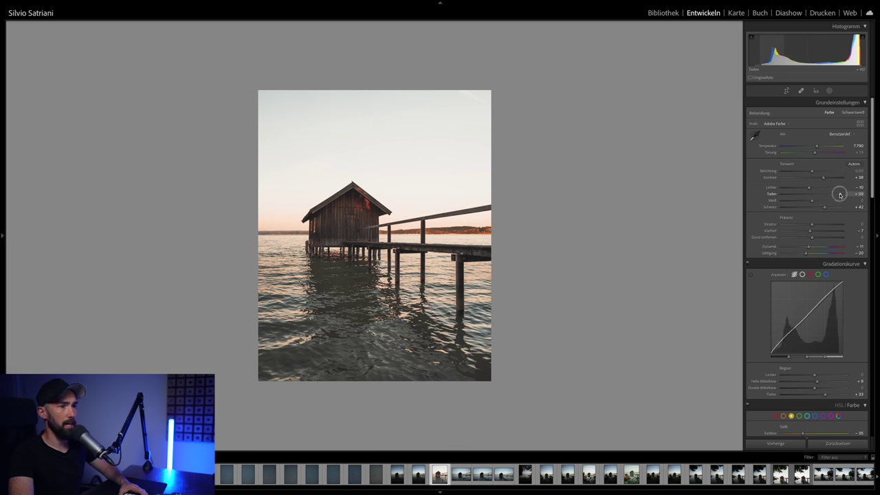
left_click(802, 274)
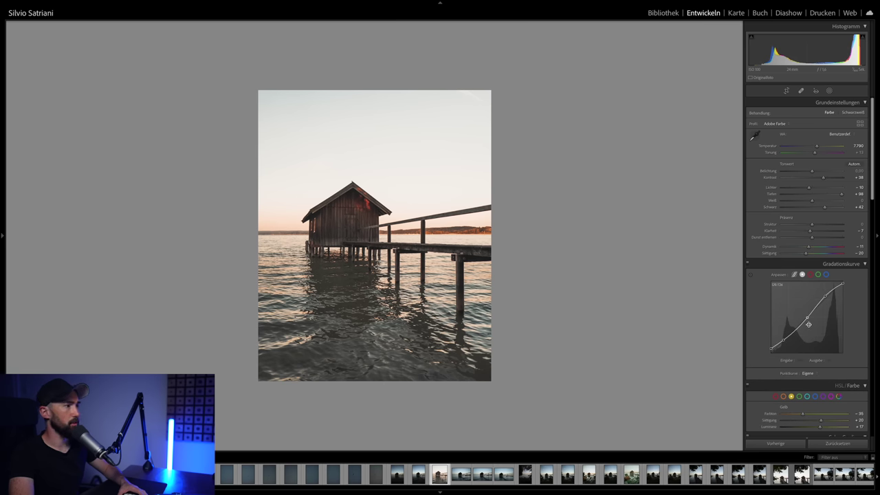
left_click_drag(806, 317, 808, 318)
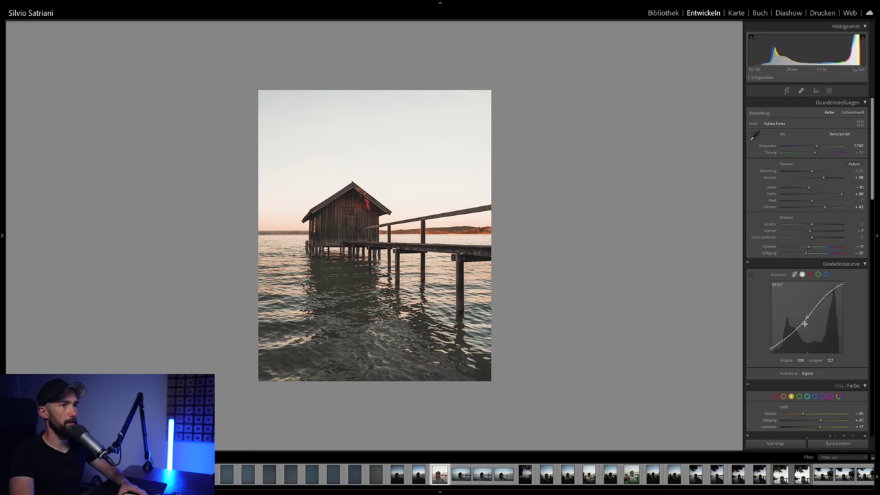
Step: Tighten the 4x5 crop top and bottom around the boathouse, tilted about 0.49° to level the horizon
left_click(786, 90)
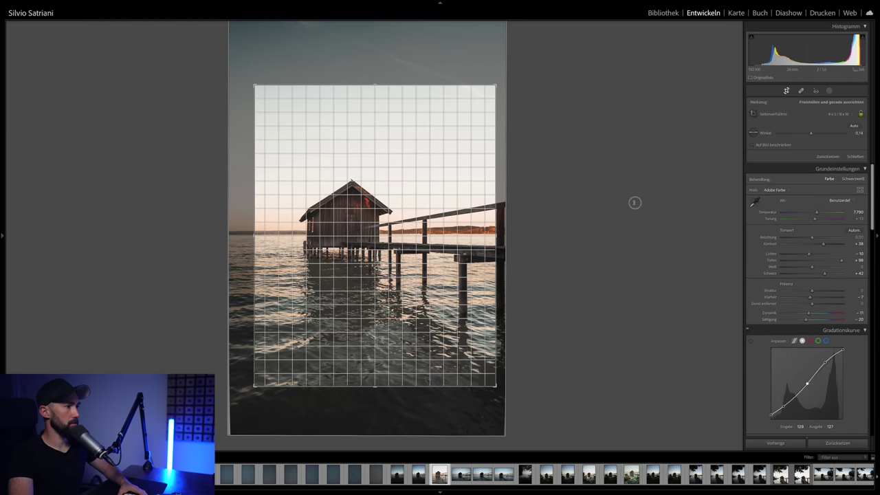
left_click_drag(634, 202, 634, 201)
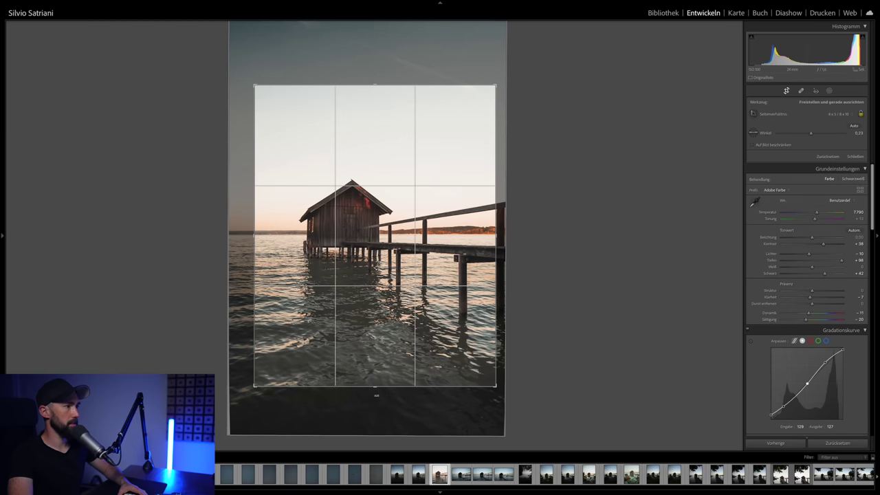
left_click_drag(375, 387, 375, 373)
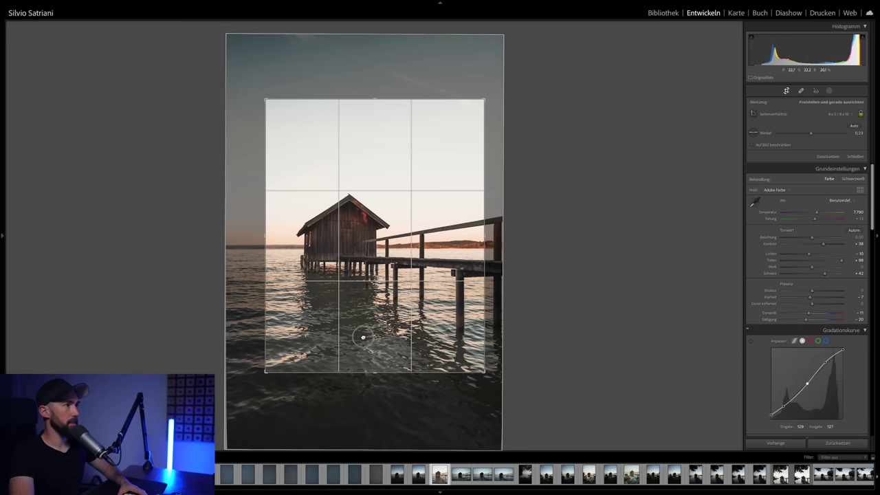
left_click_drag(364, 337, 358, 335)
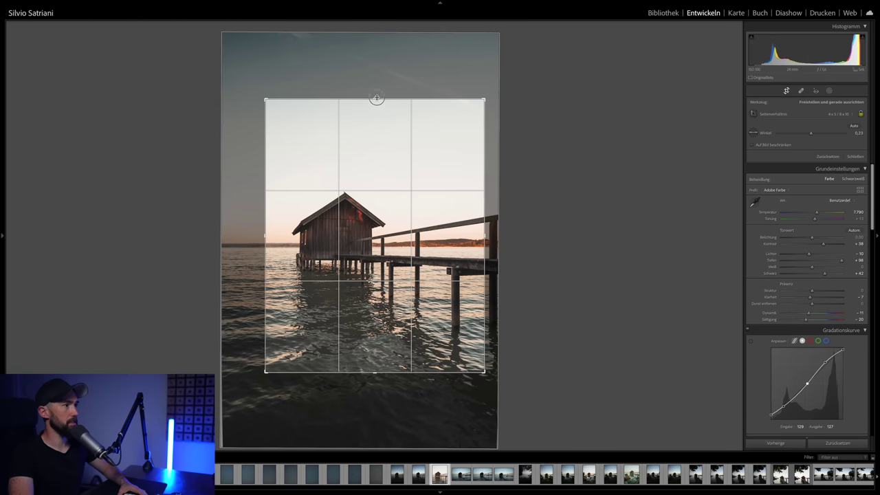
left_click_drag(376, 97, 378, 103)
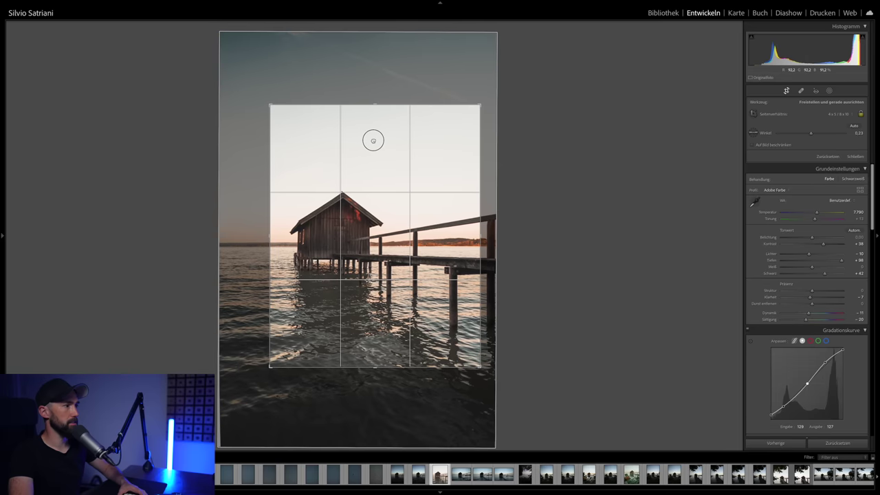
left_click_drag(568, 233, 568, 236)
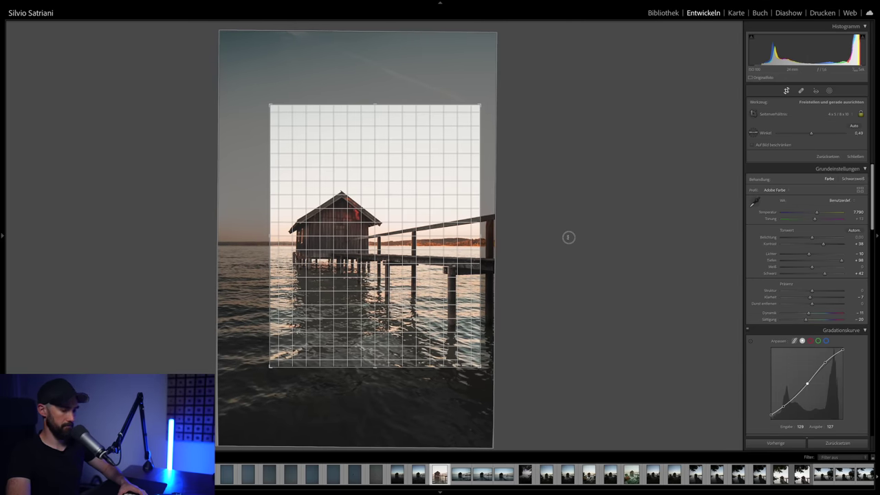
left_click_drag(568, 236, 568, 236)
key("Return")
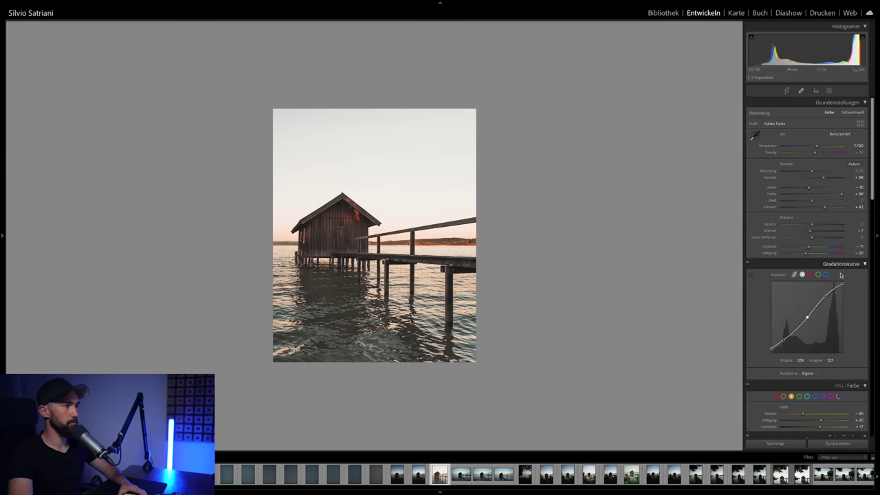
Step: Re-crop to rotate the photo slightly back and reapply the crop
scroll(817, 304, "down", 3)
scroll(817, 304, "down", 5)
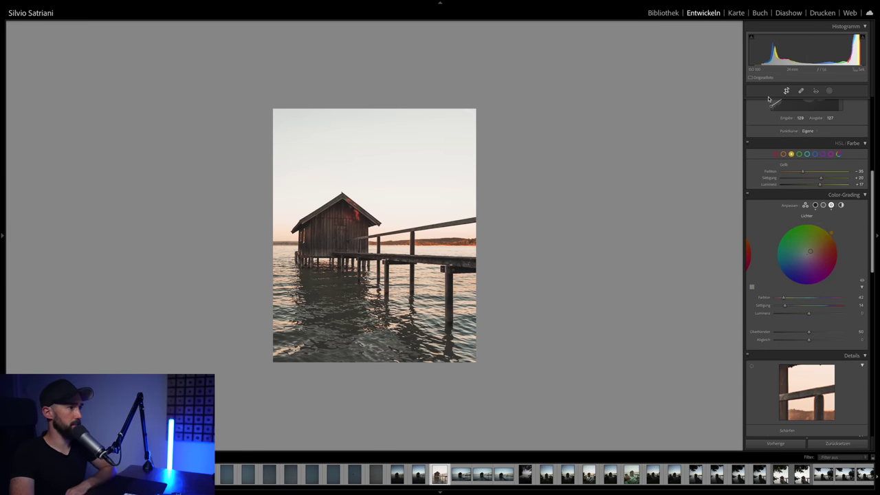
key("r")
left_click_drag(624, 187, 643, 194)
key("Return")
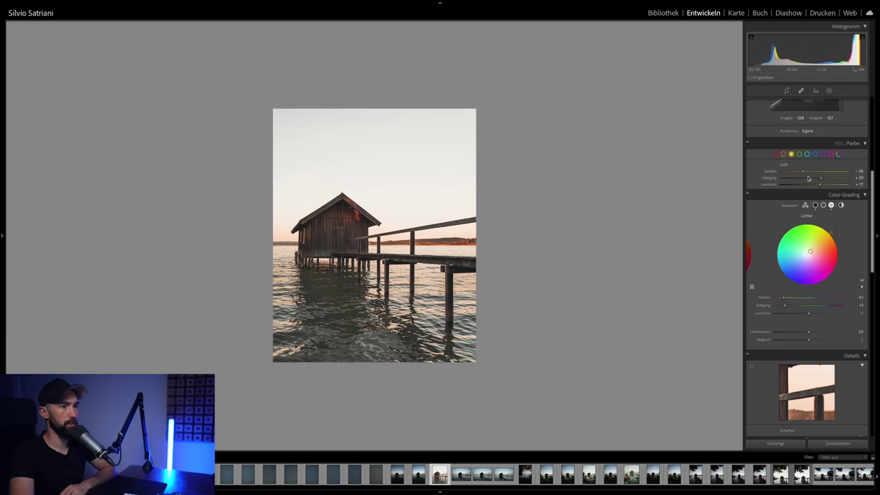
Step: Strengthen the Color Grading shadow tint and lower overall Saturation to about -21
left_click(816, 205)
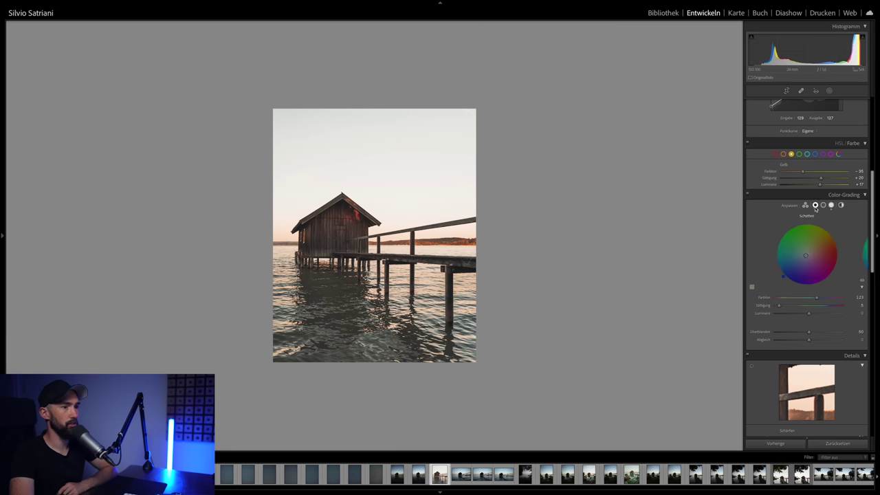
mouse_move(779, 305)
left_mouse_down()
mouse_move(802, 308)
mouse_move(780, 307)
left_mouse_up()
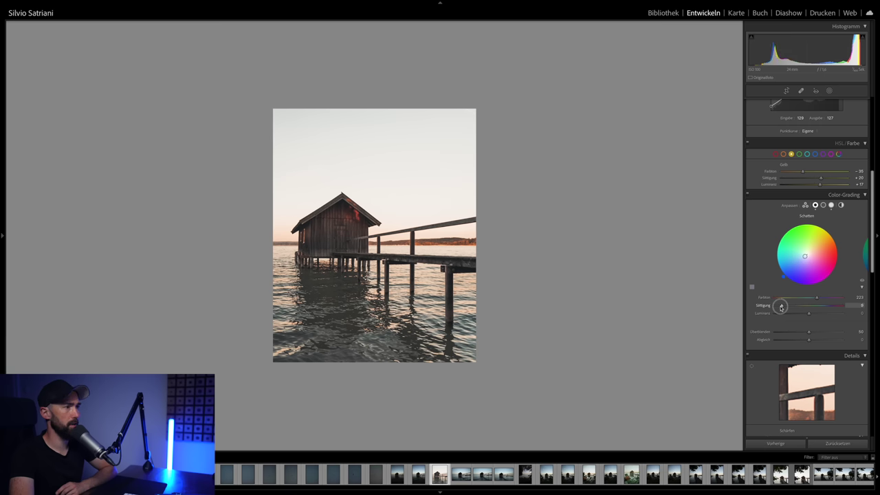
scroll(784, 305, "up", 5)
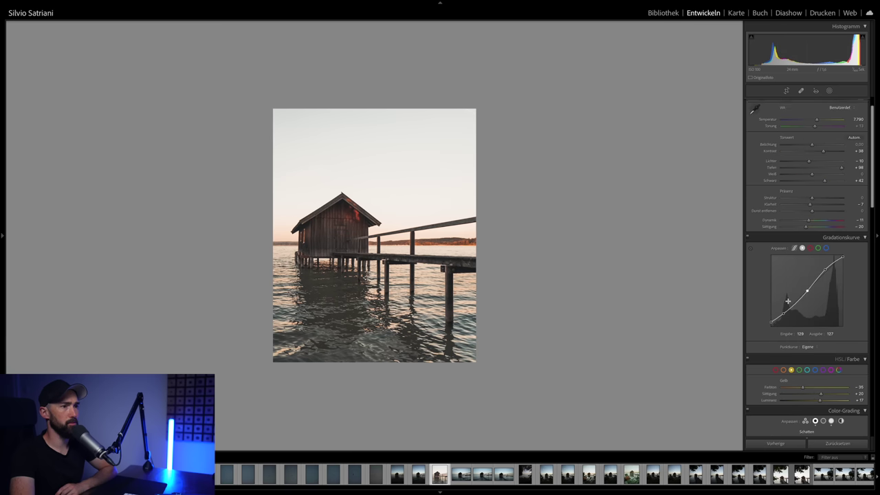
scroll(791, 288, "up", 1)
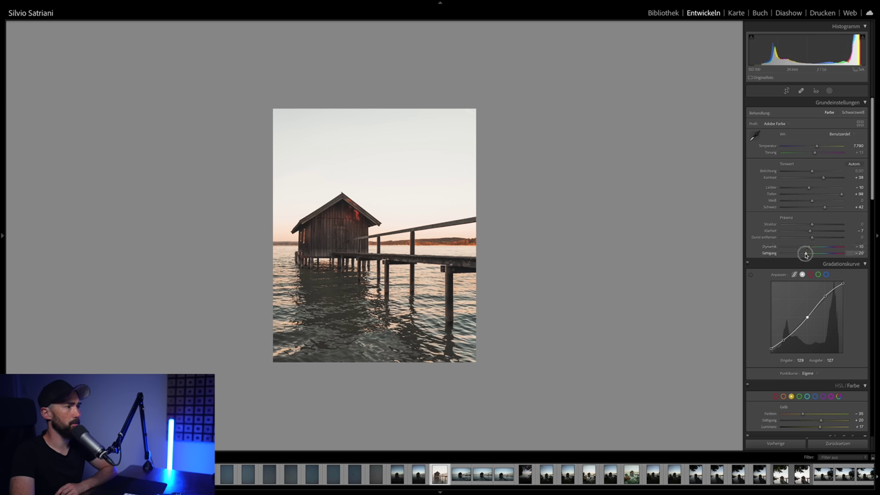
left_click_drag(806, 255, 808, 254)
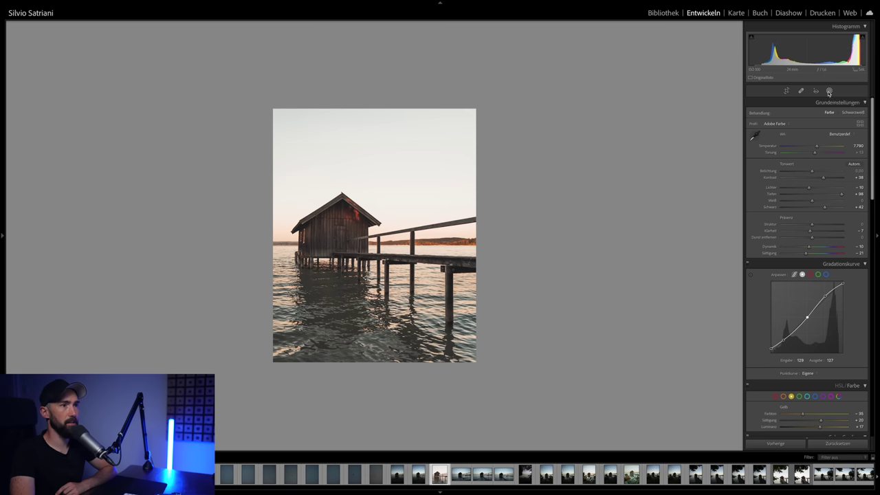
Step: Add a radial gradient mask over the sky with Dehaze lowered to about -17
left_click(829, 92)
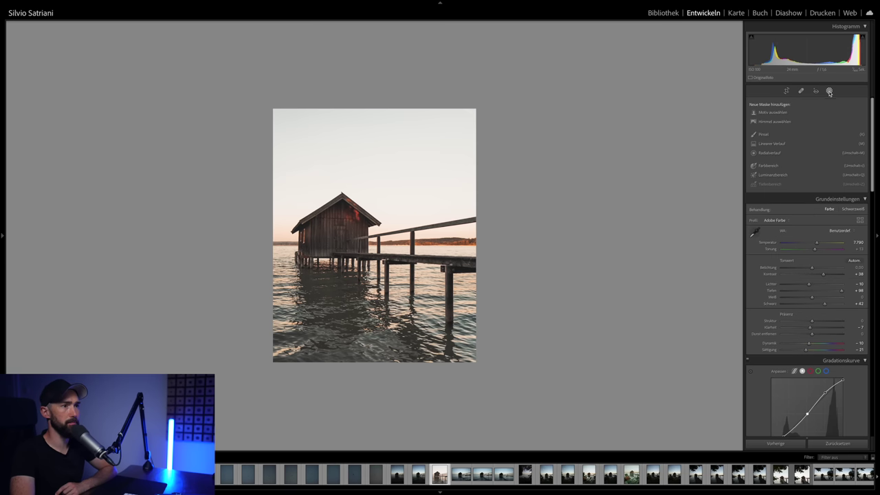
left_click(767, 154)
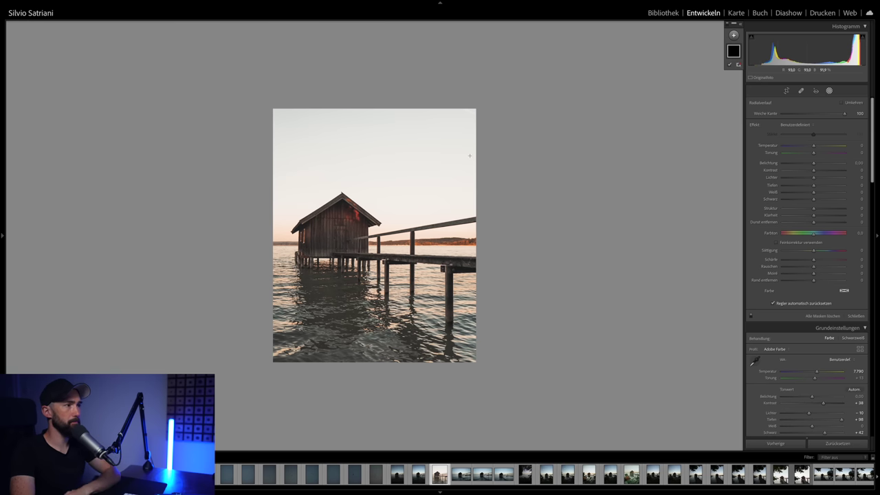
left_click_drag(471, 157, 676, 275)
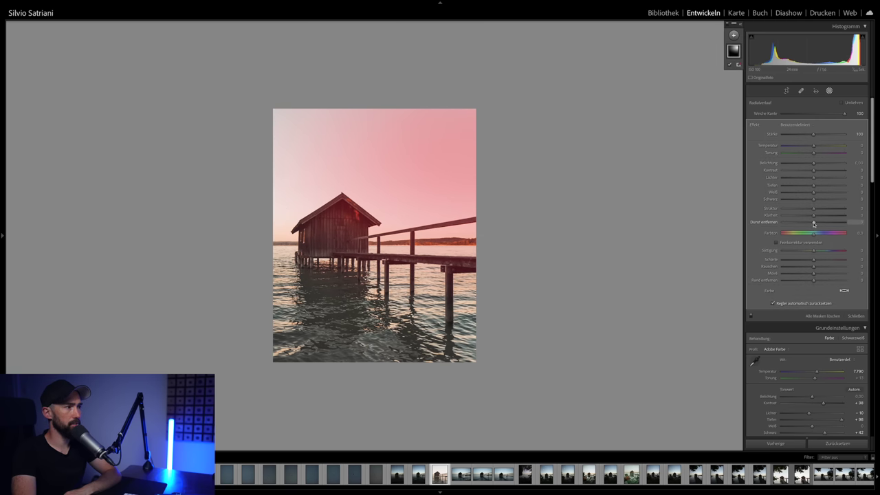
key("o")
left_click_drag(813, 224, 813, 223)
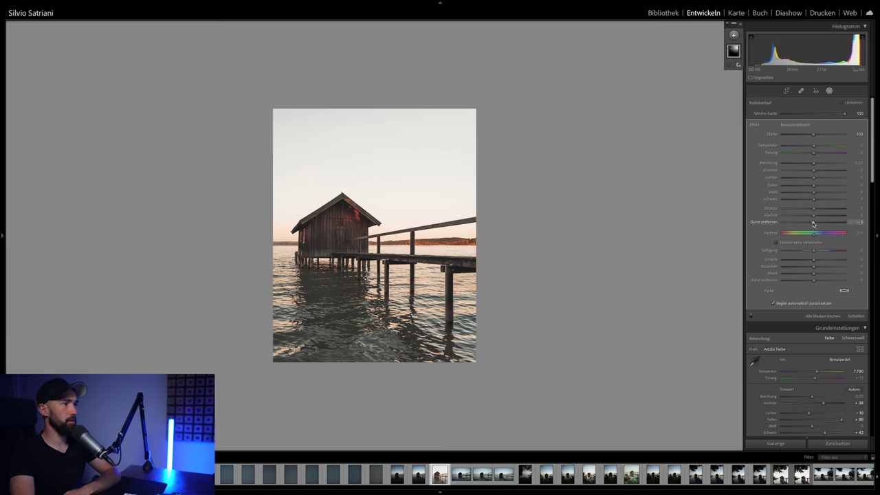
left_click_drag(814, 224, 808, 223)
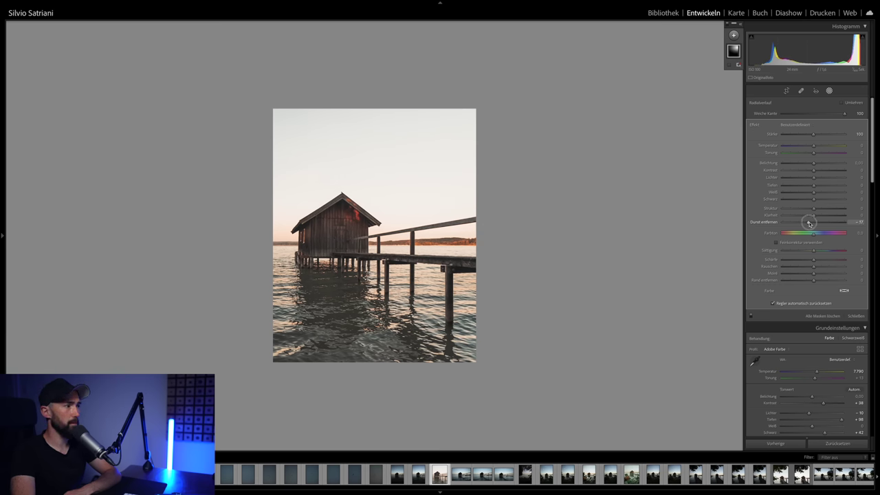
left_click(829, 91)
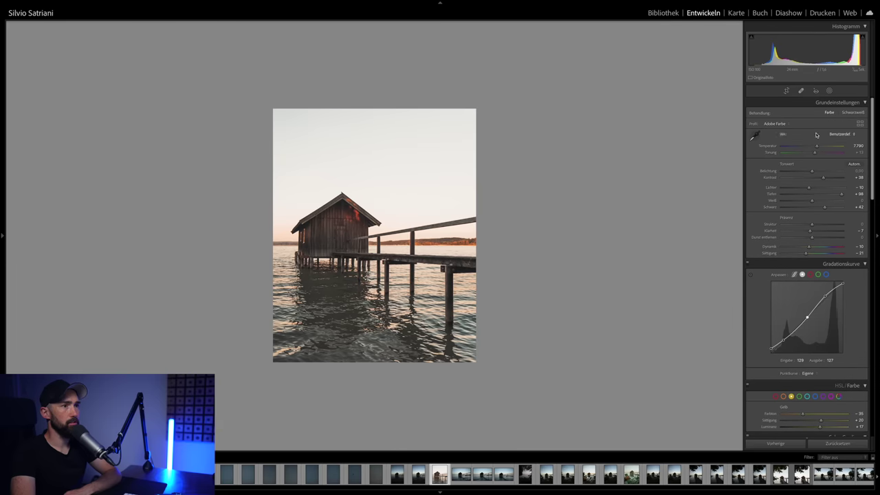
Step: Add a Select Sky mask, test several Dehaze values, then reset Dehaze to 0
left_click(829, 92)
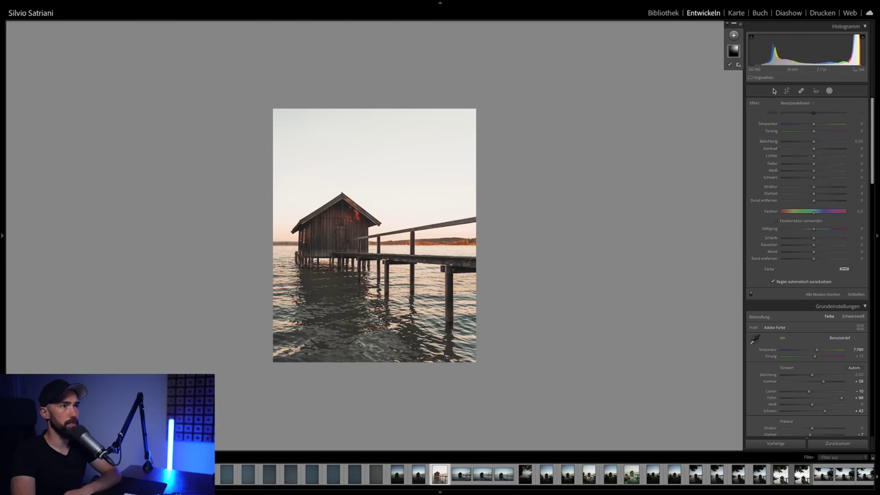
left_click(734, 35)
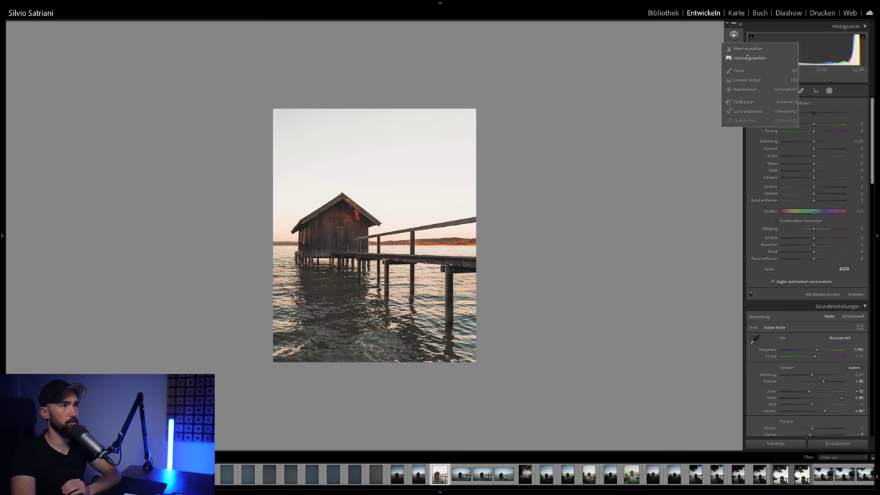
left_click(748, 57)
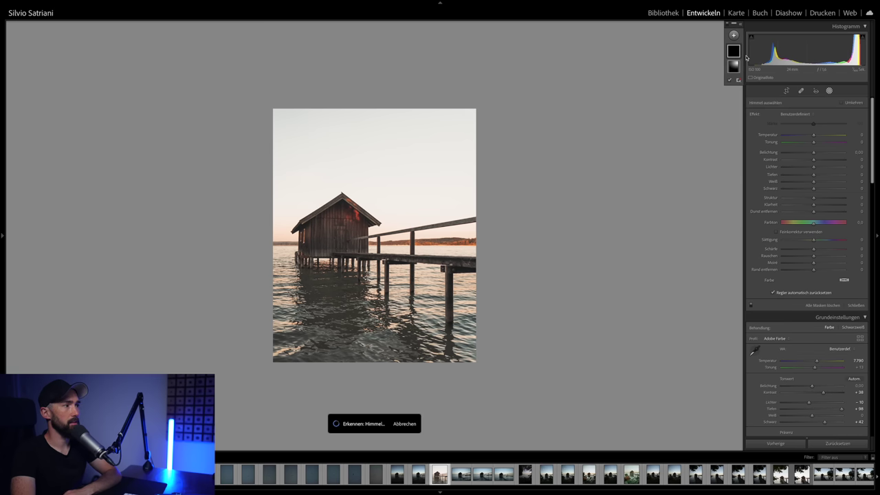
left_click(812, 214)
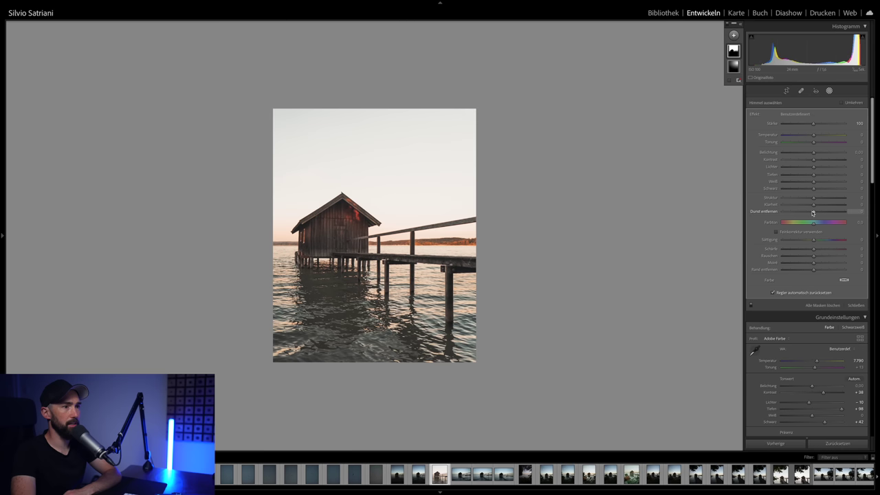
left_click_drag(811, 212, 802, 211)
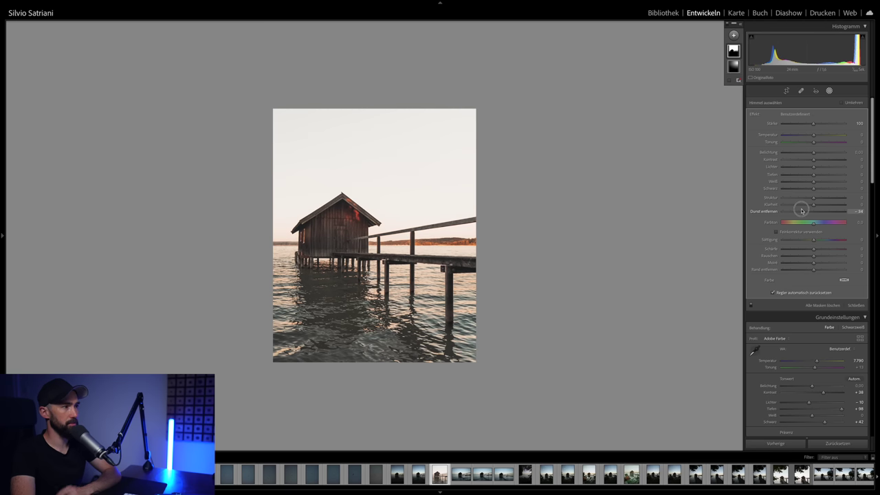
left_click_drag(802, 211, 805, 211)
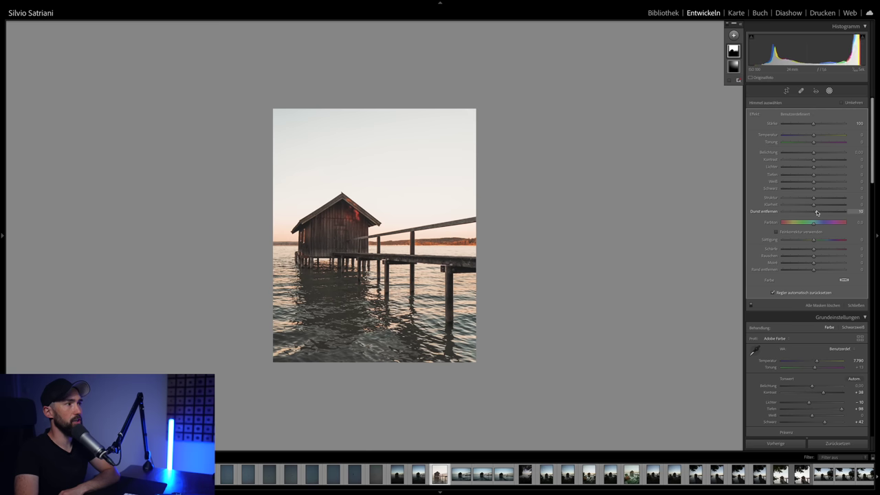
left_click(823, 213)
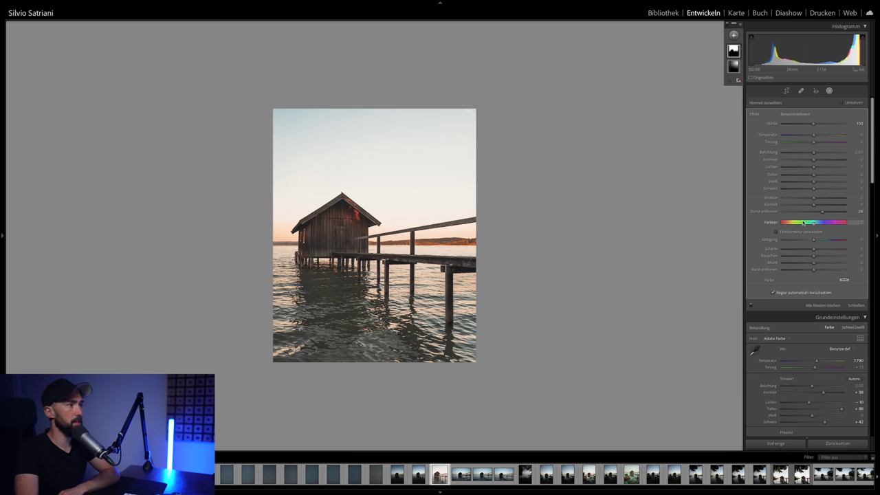
double_click(773, 213)
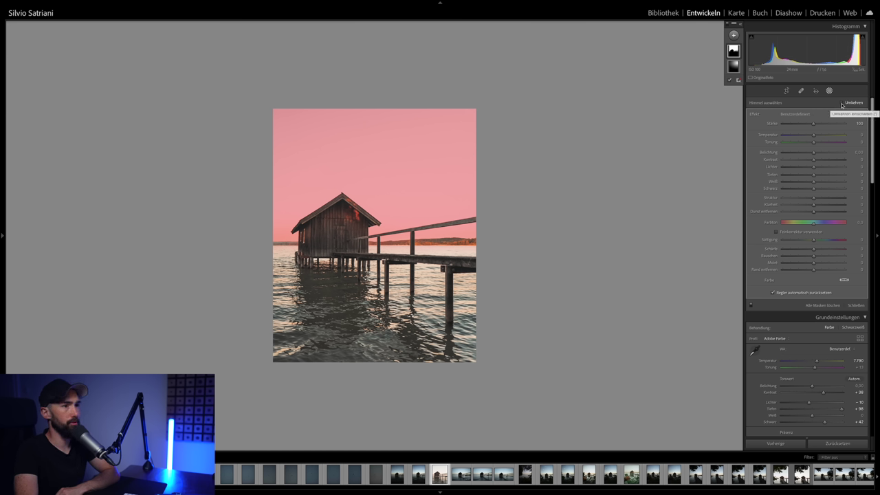
Step: Invert the sky mask and set Exposure 0.04, Highlights -8, Shadows +43, Whites +3
left_click(841, 103)
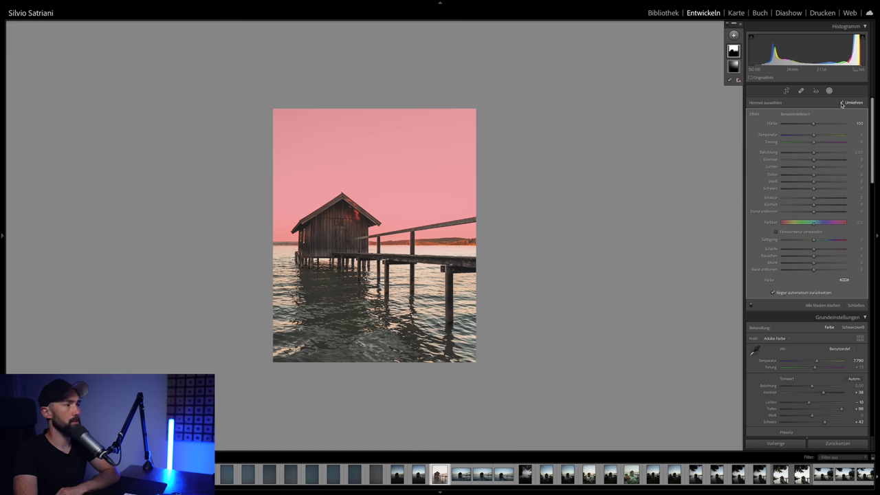
mouse_move(406, 249)
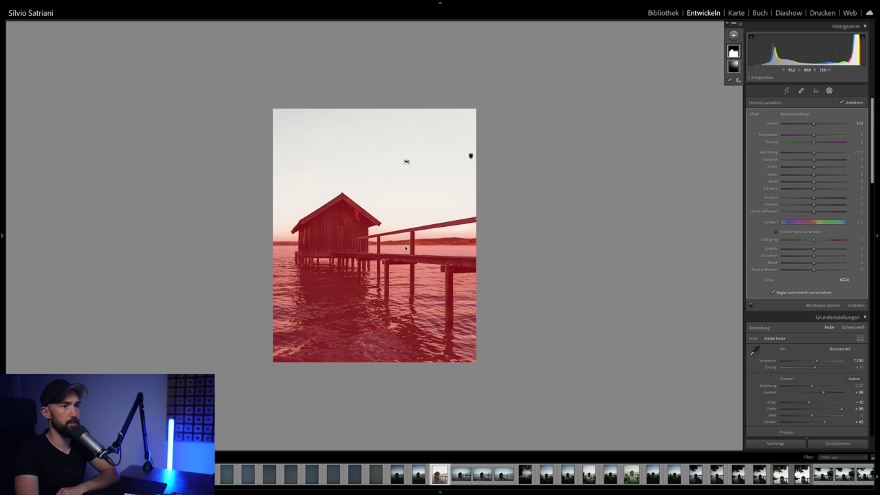
left_click_drag(814, 175, 836, 178)
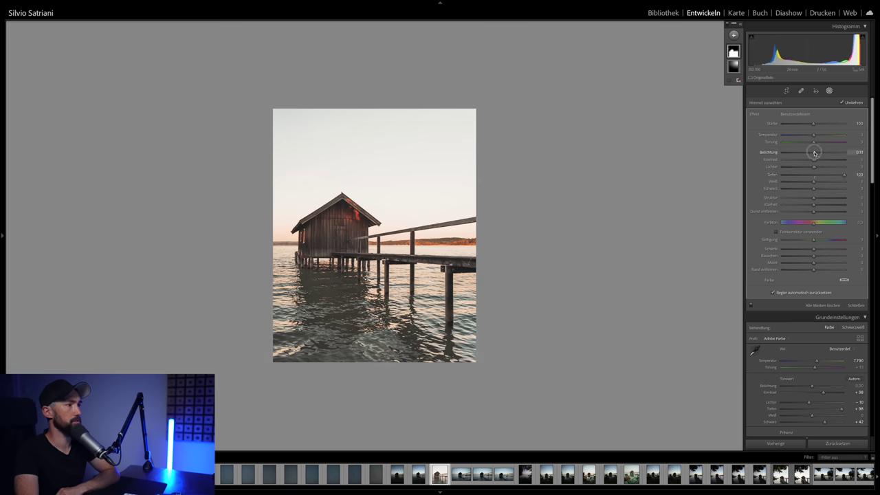
left_click_drag(814, 153, 815, 153)
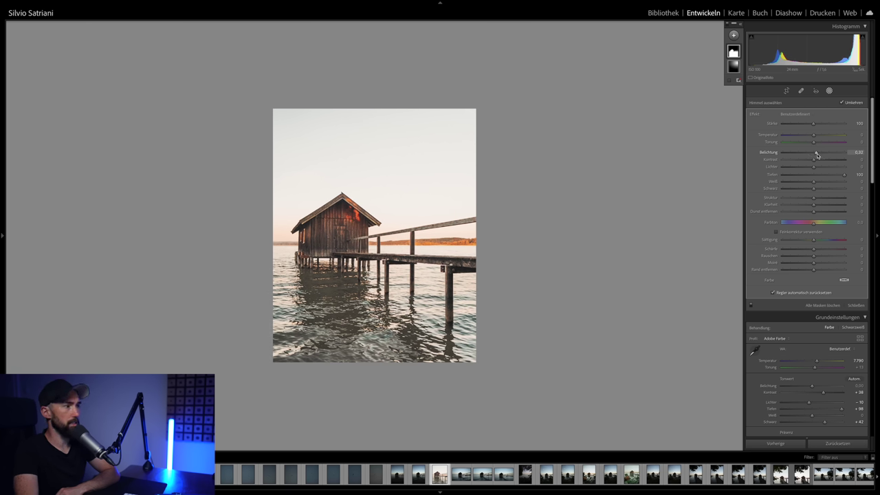
left_click_drag(815, 154, 813, 154)
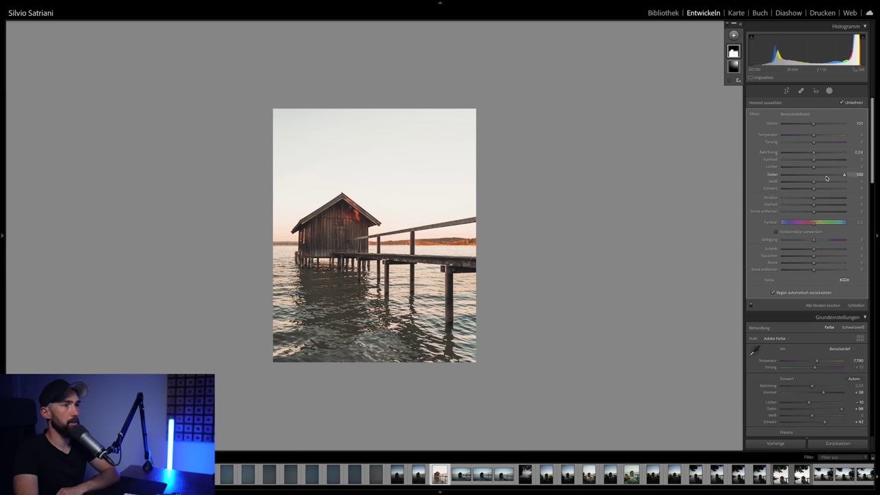
mouse_move(822, 167)
left_mouse_down()
mouse_move(810, 168)
mouse_move(819, 182)
left_mouse_up()
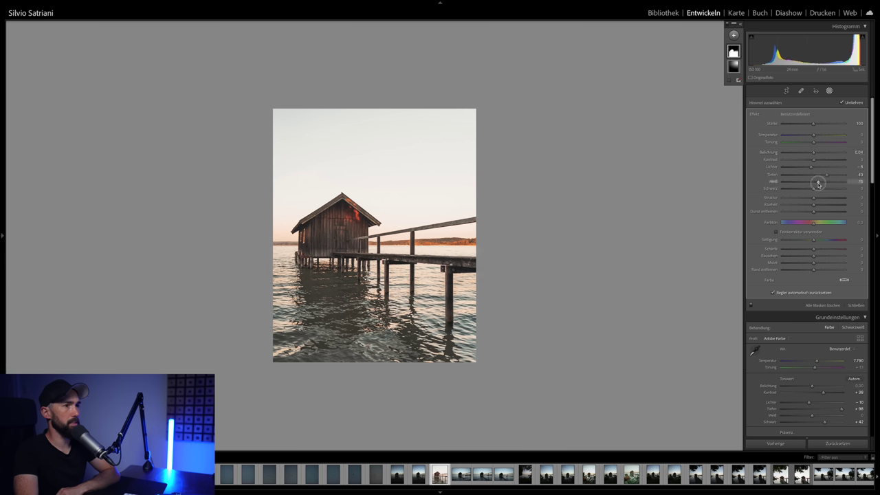
left_click(829, 91)
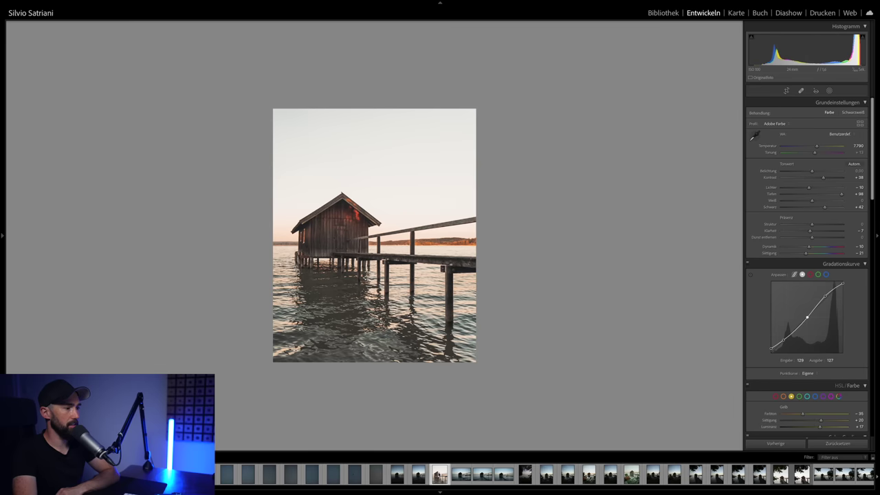
right_click(437, 474)
mouse_move(486, 454)
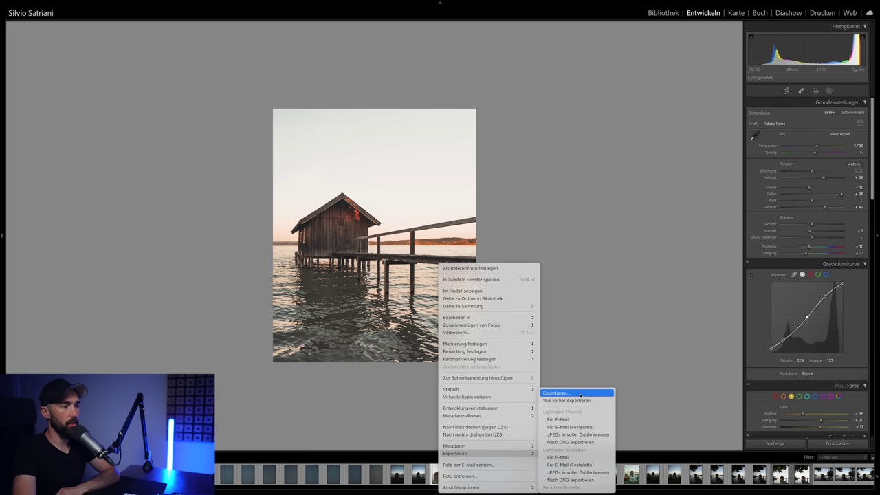
left_click(579, 395)
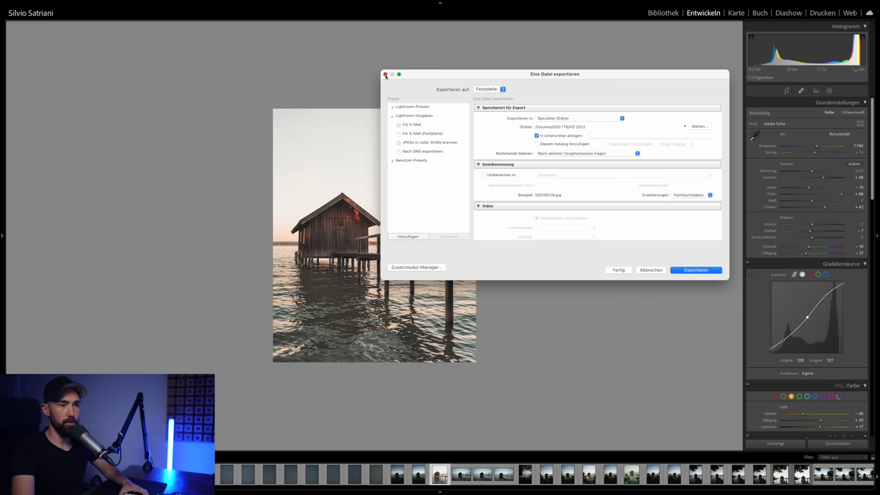
left_click(385, 75)
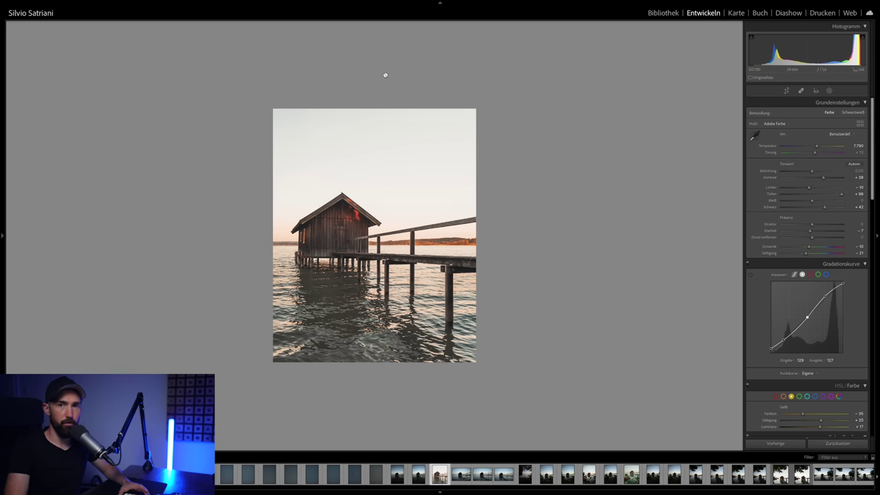